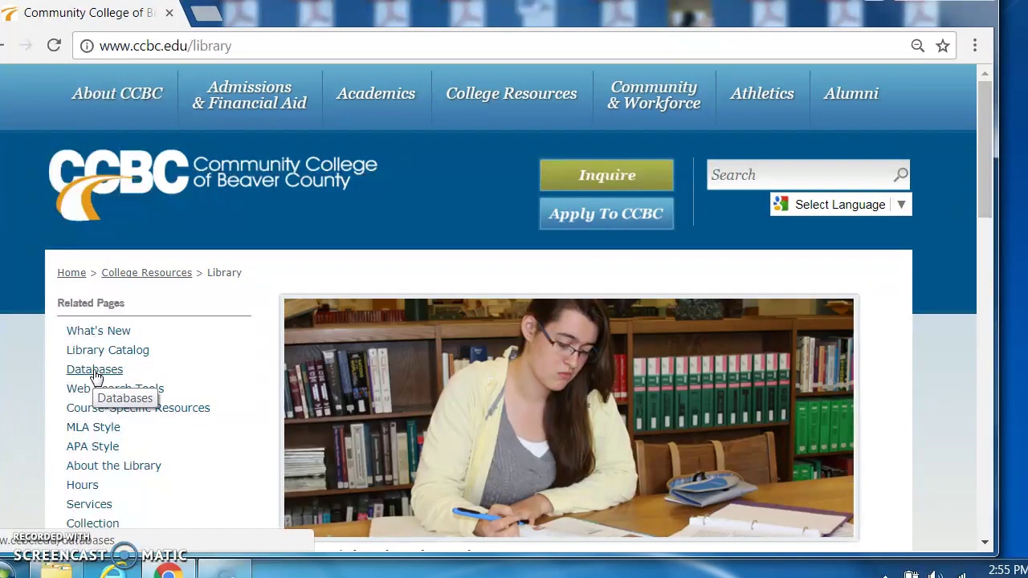
Step: Open the Research Databases page and scroll down to LexisNexis, Literature Resource Center and The Chronicle of Higher Education
left_click(95, 372)
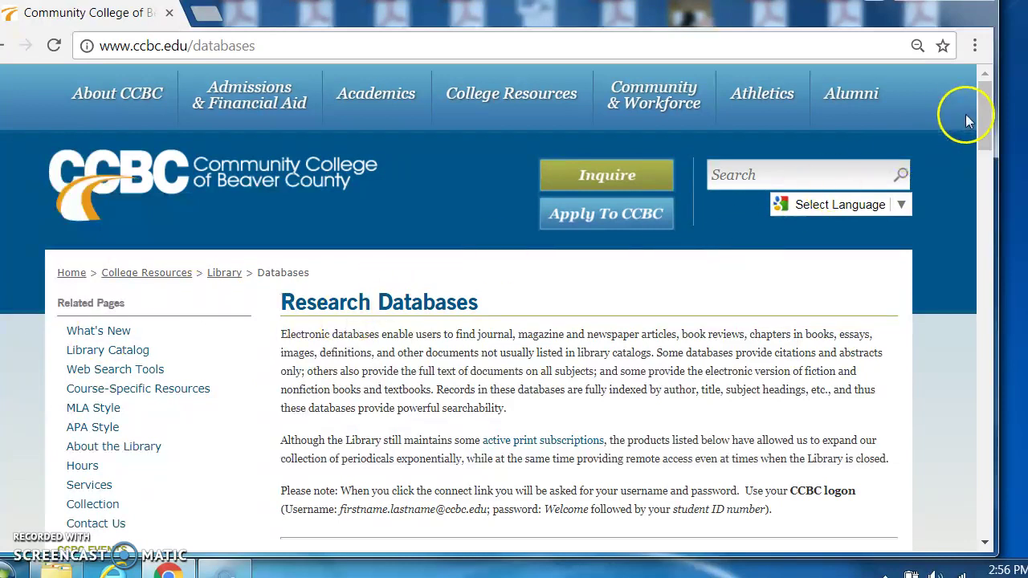
left_click_drag(992, 126, 1006, 197)
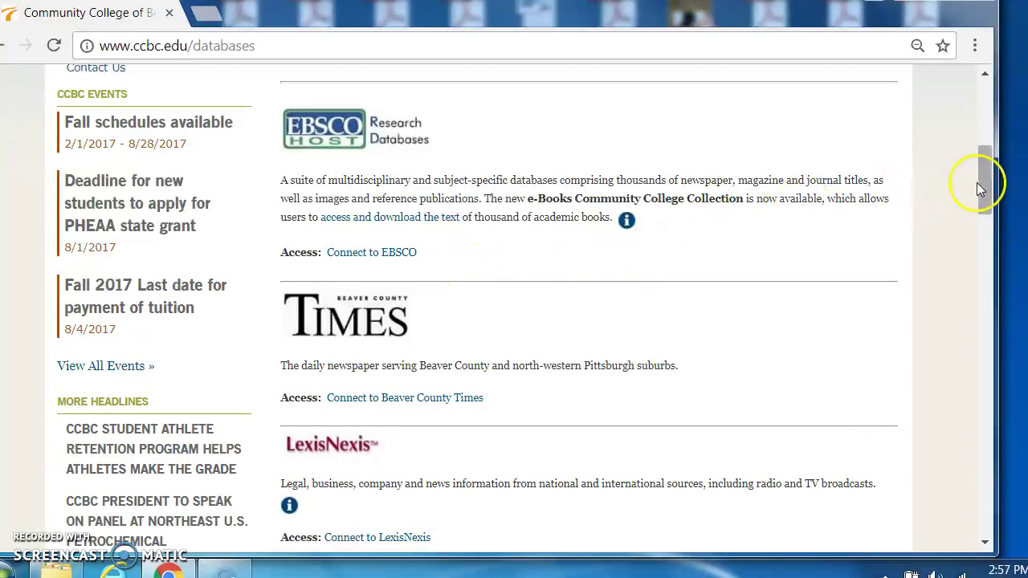
left_click_drag(987, 196, 994, 239)
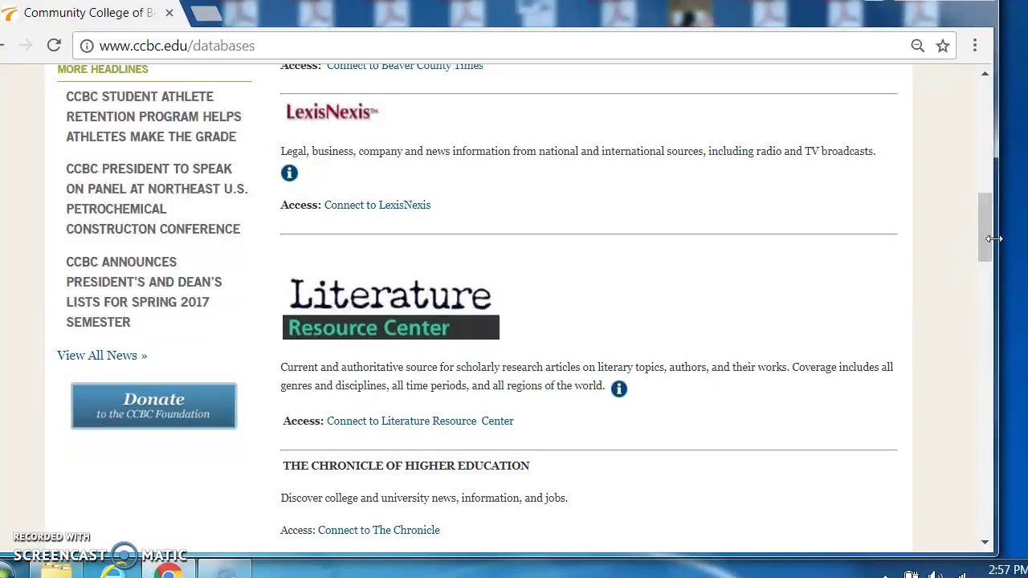
left_click(991, 224)
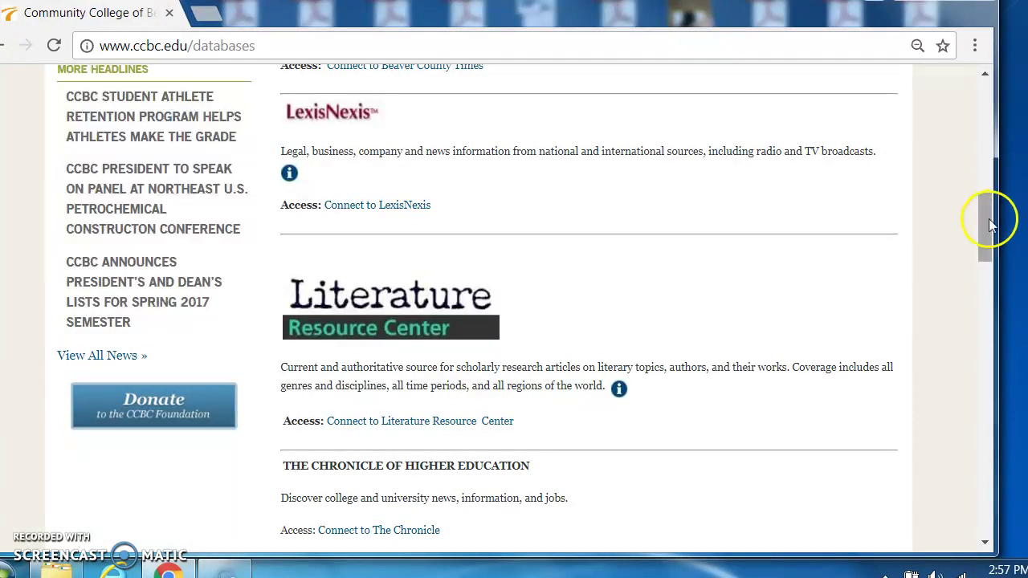
left_click_drag(990, 225, 995, 271)
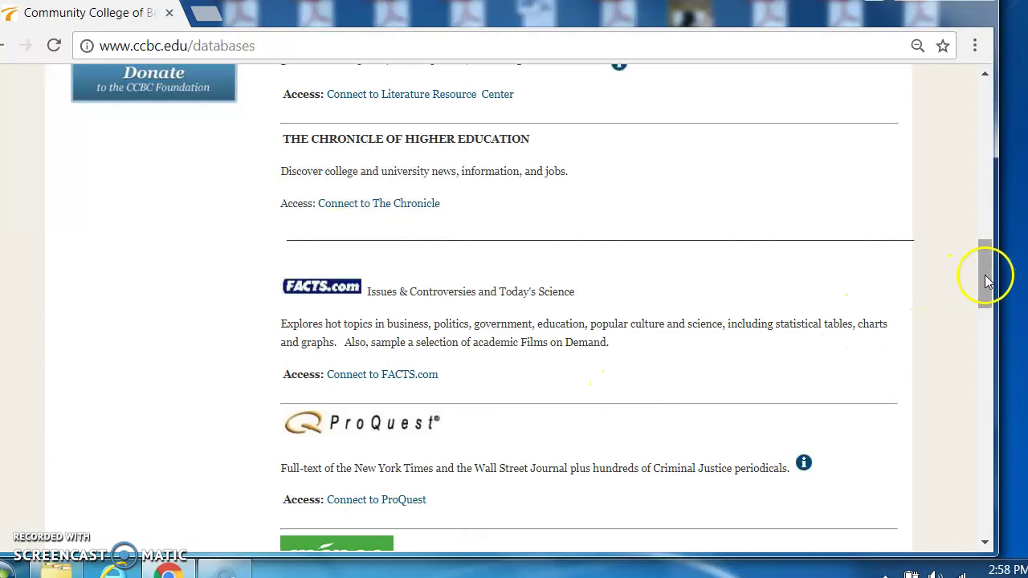
left_click_drag(988, 277, 993, 329)
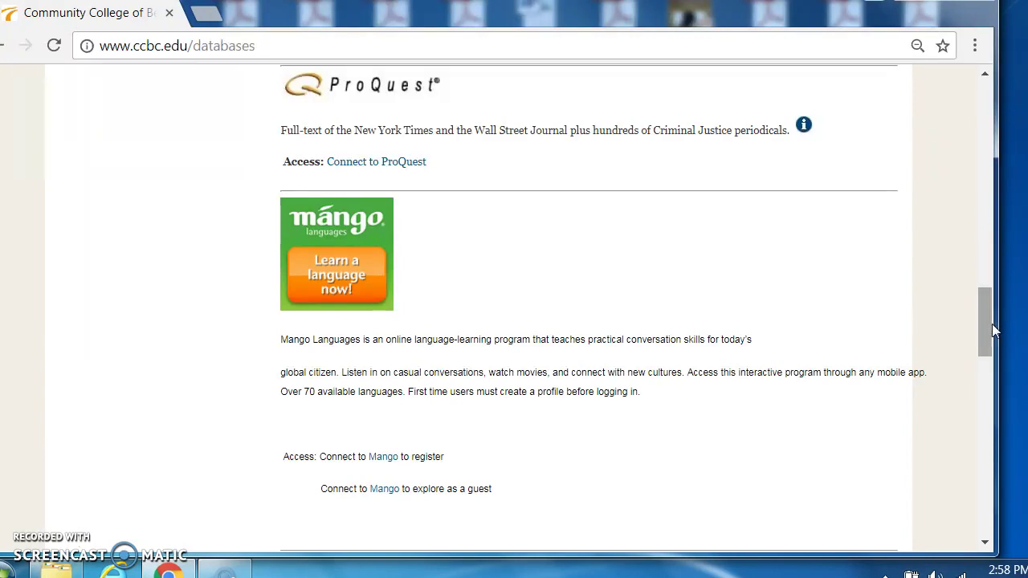
left_click(988, 325)
left_click_drag(988, 323, 994, 340)
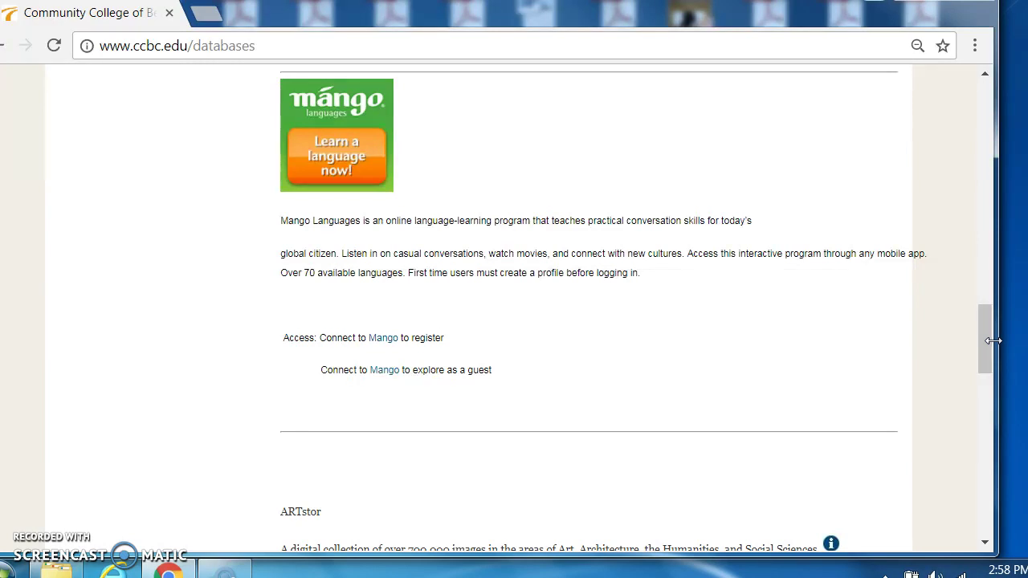
left_click(990, 344)
left_click_drag(986, 354, 1009, 415)
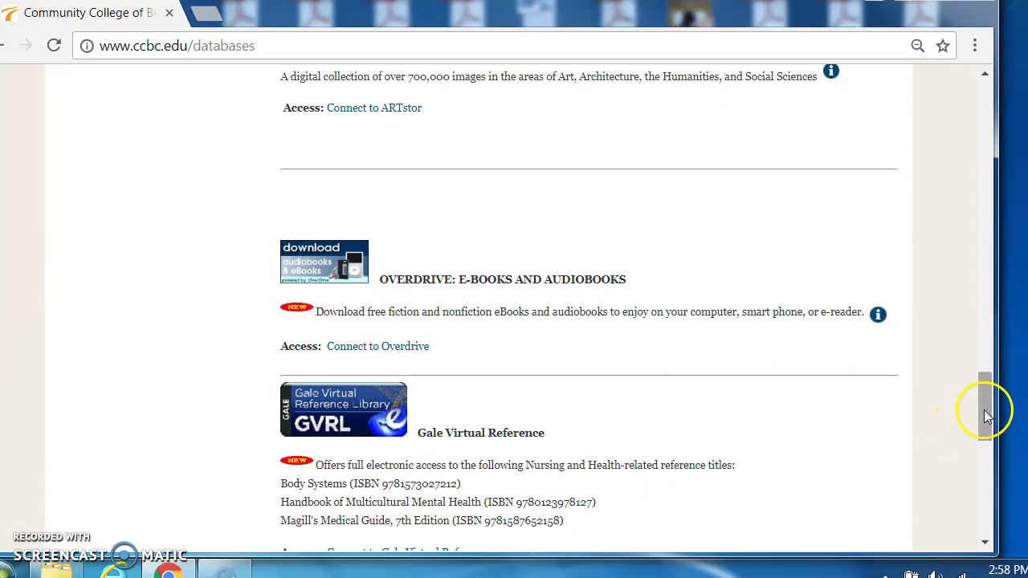
left_click_drag(985, 408, 1001, 110)
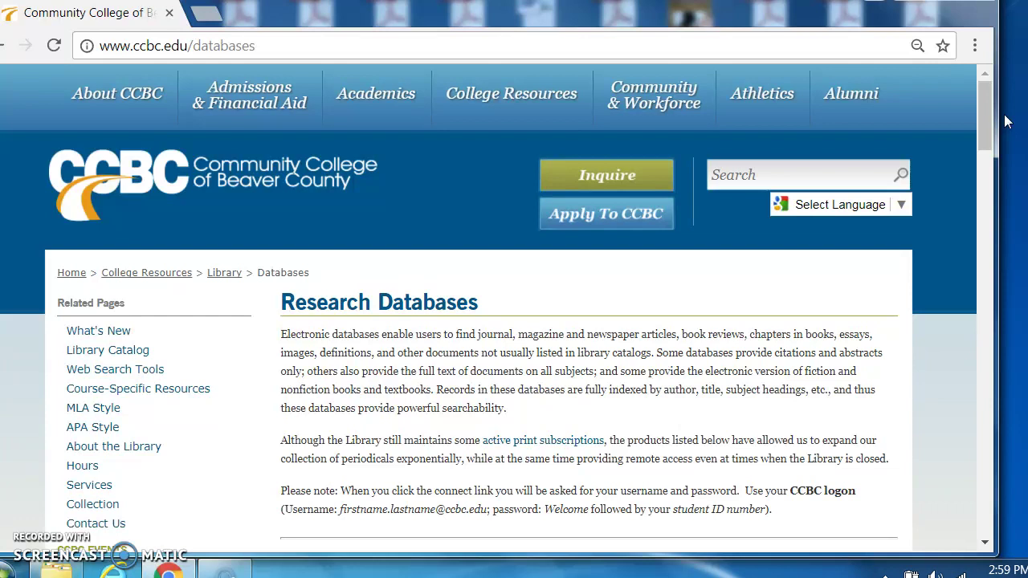
Step: Connect to EBSCO and log in with the college username and password
left_click_drag(988, 104, 992, 149)
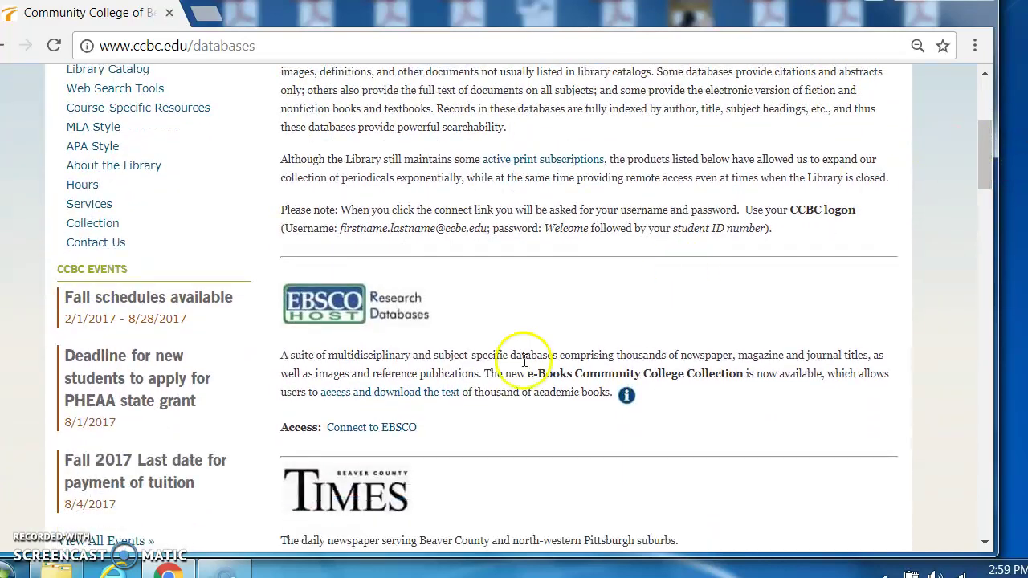
left_click(393, 428)
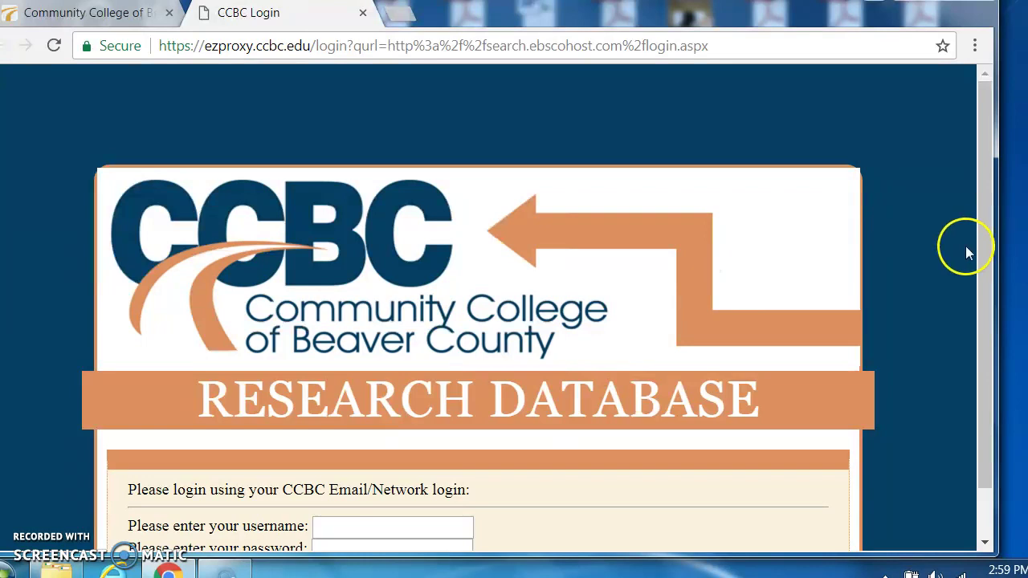
left_click_drag(988, 236, 991, 303)
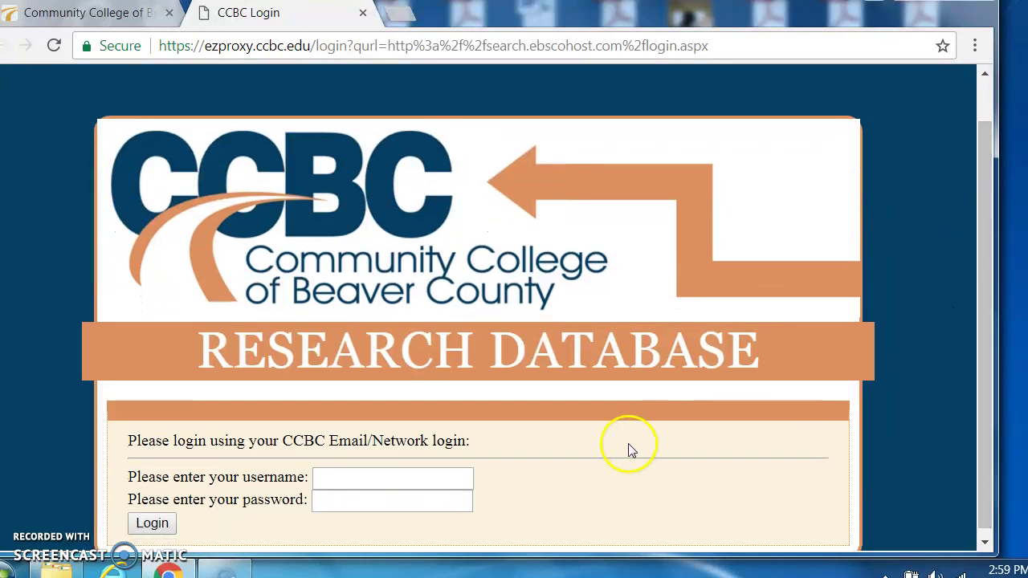
left_click(335, 477)
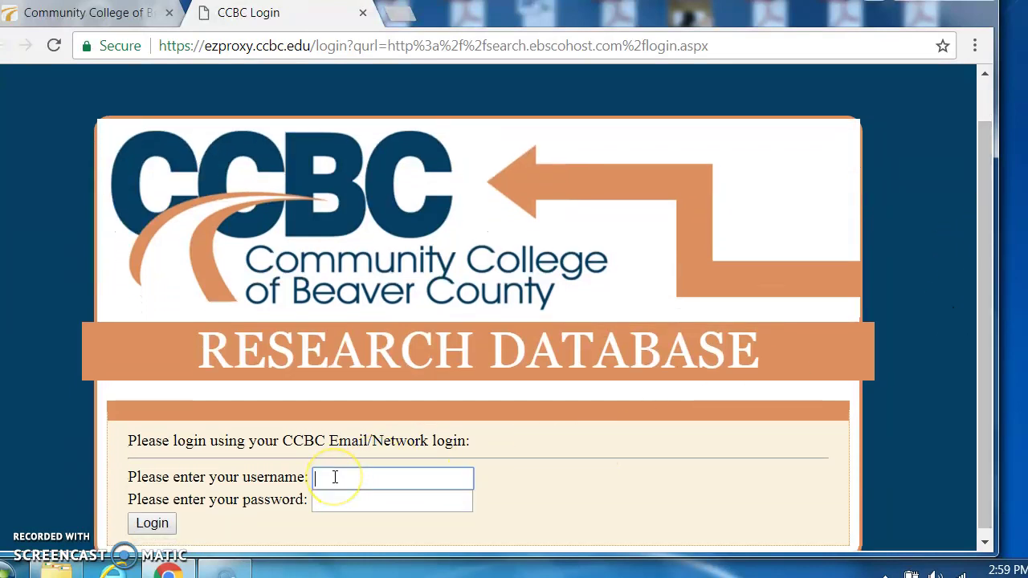
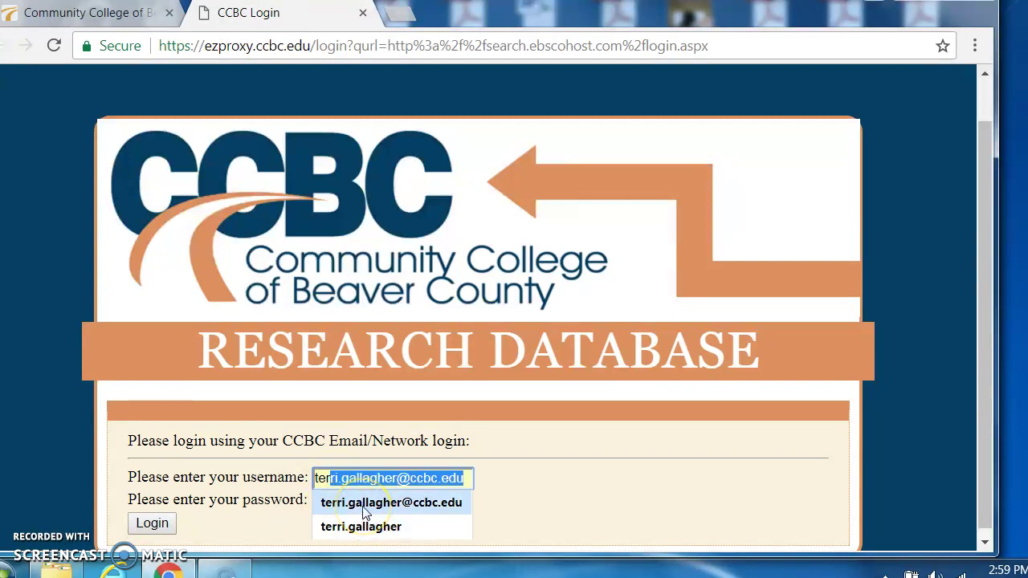
left_click(364, 505)
left_click(331, 502)
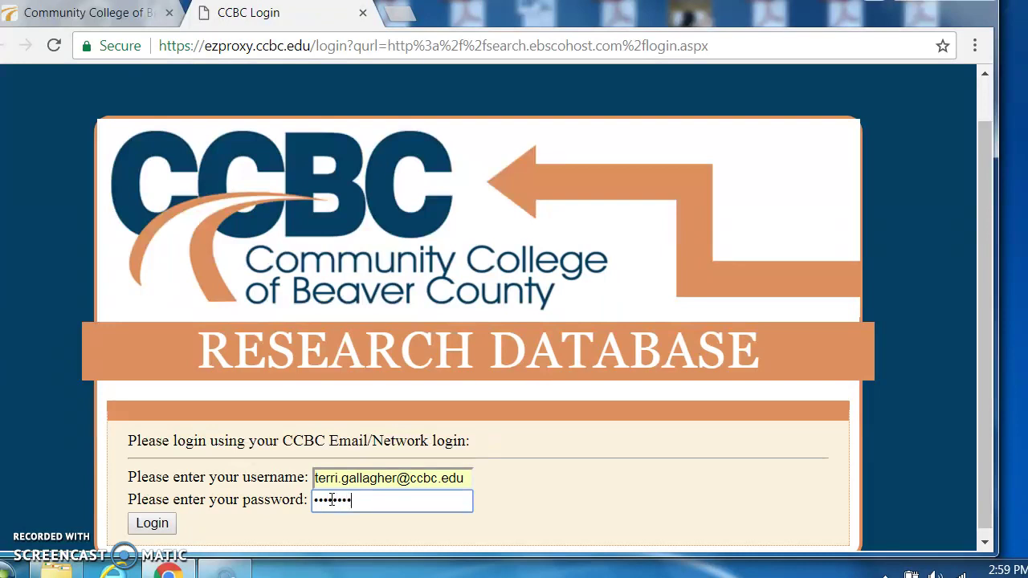
type("•")
left_click(161, 523)
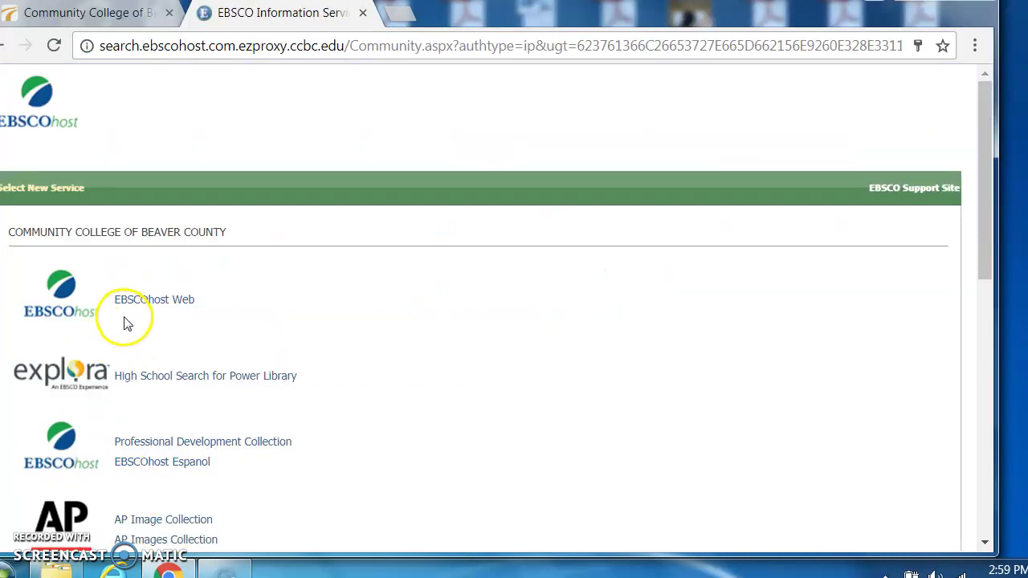
Step: Open EBSCOhost Web and scroll the Choose Databases list back up to Academic Search Elite
left_click(147, 300)
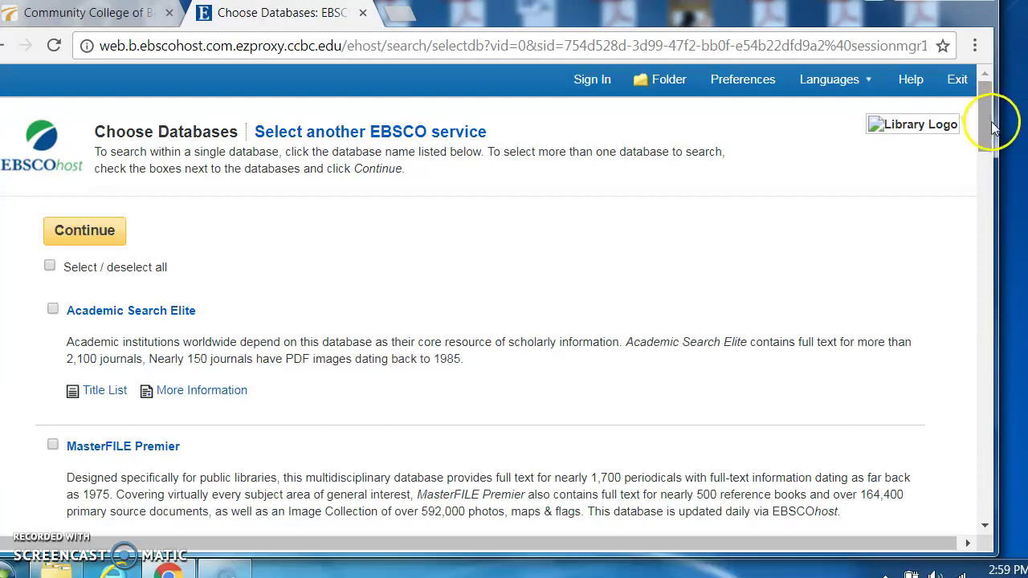
left_click_drag(993, 123, 993, 147)
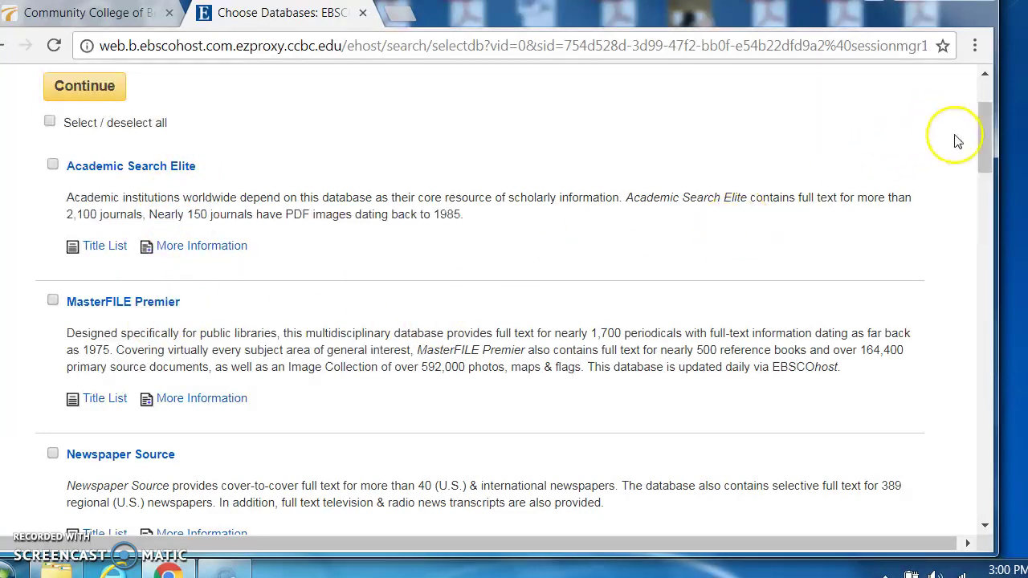
left_click_drag(990, 152, 989, 166)
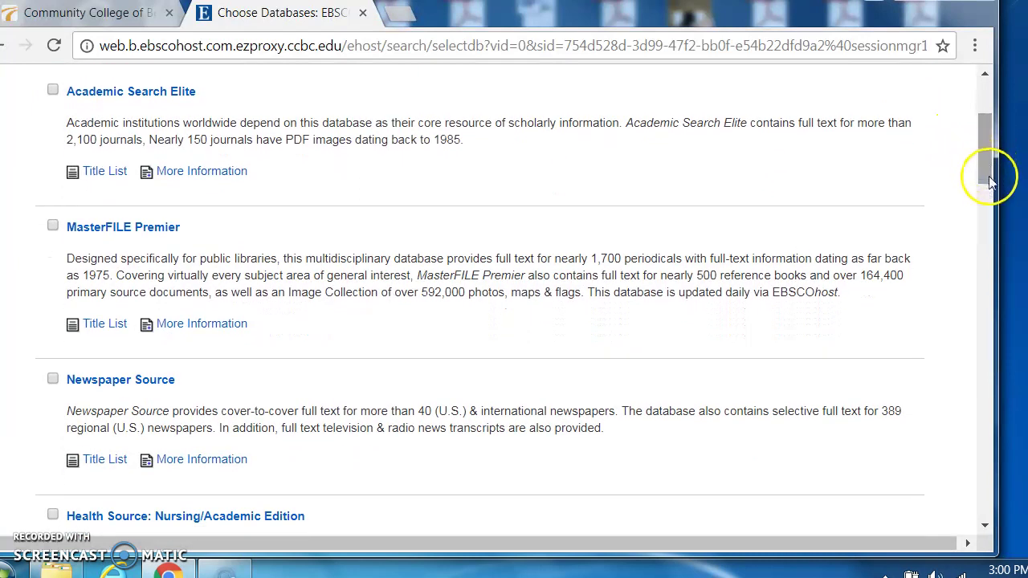
left_click_drag(990, 166, 1002, 223)
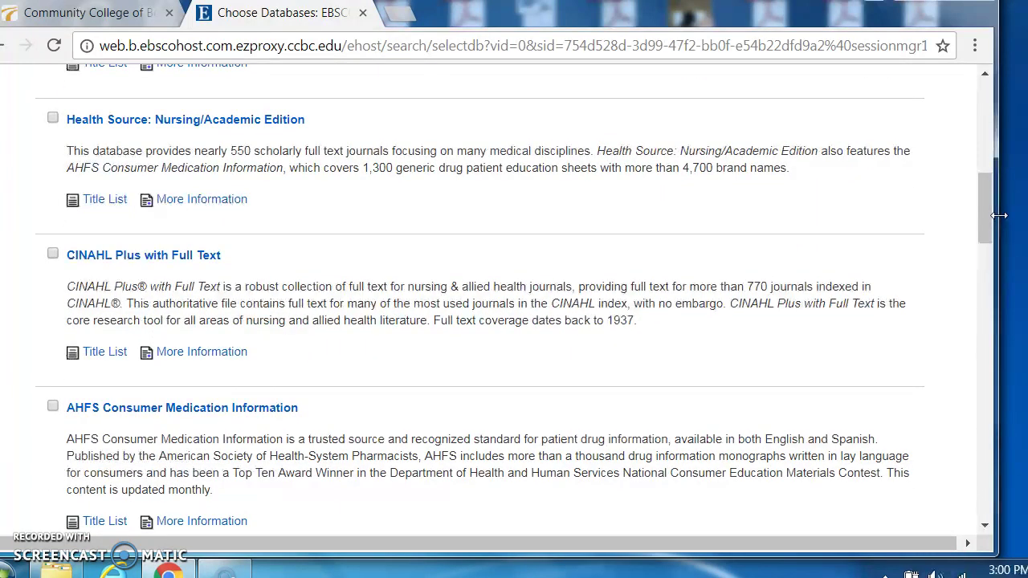
left_click(989, 223)
left_click_drag(985, 223, 1009, 317)
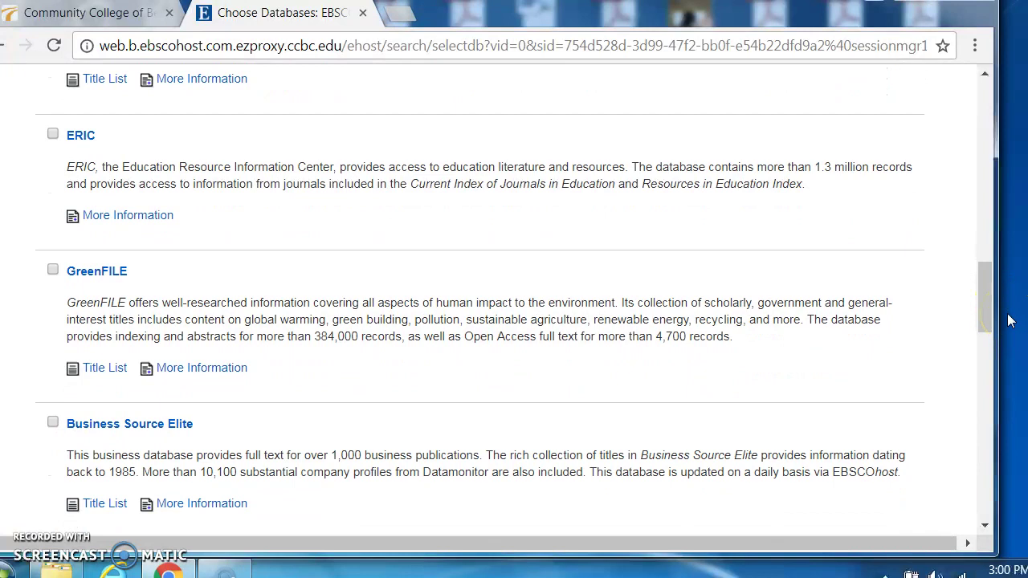
left_click(988, 321)
left_click_drag(988, 320, 1014, 383)
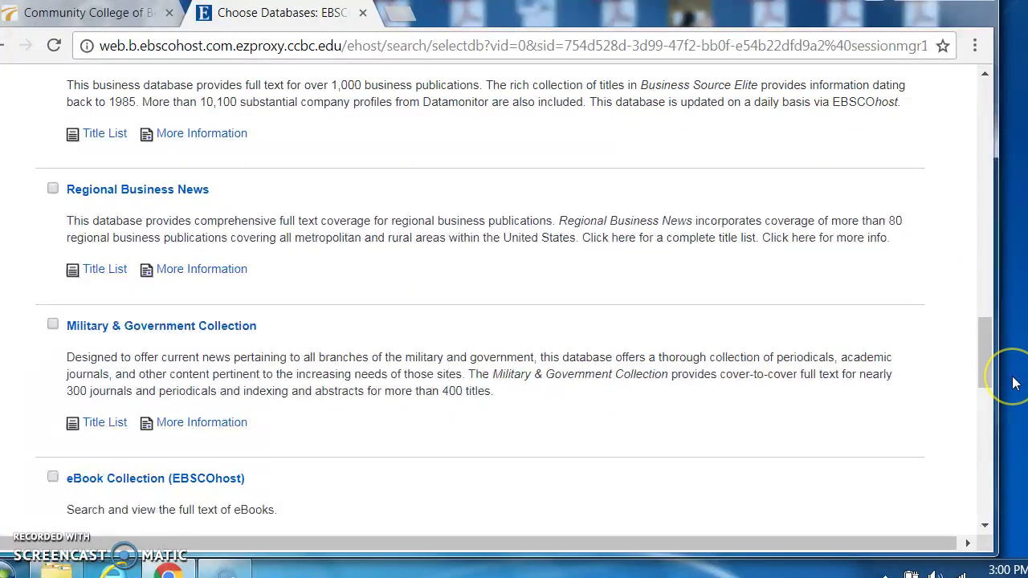
left_click_drag(992, 377, 993, 385)
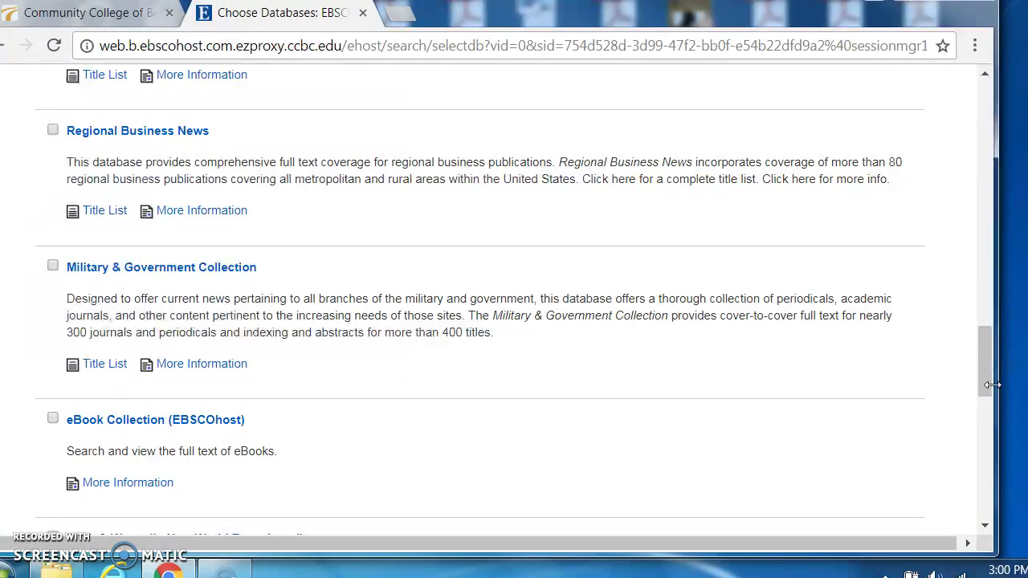
left_click(985, 378)
left_click_drag(981, 373, 993, 313)
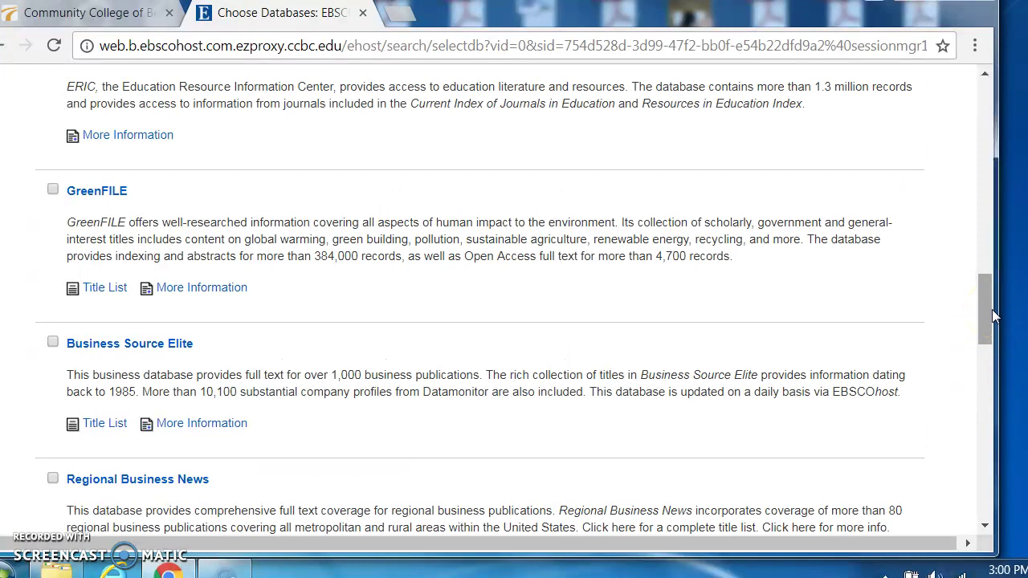
left_click_drag(992, 310, 1003, 108)
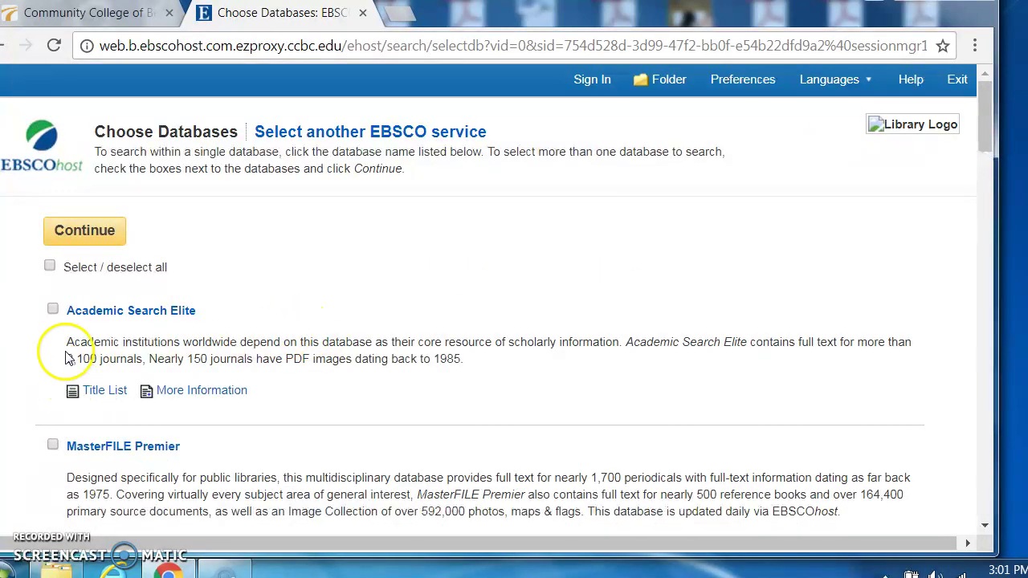
Step: Select Academic Search Elite and MasterFILE Premier, then run a Basic Search for 'immigration'
left_click(53, 311)
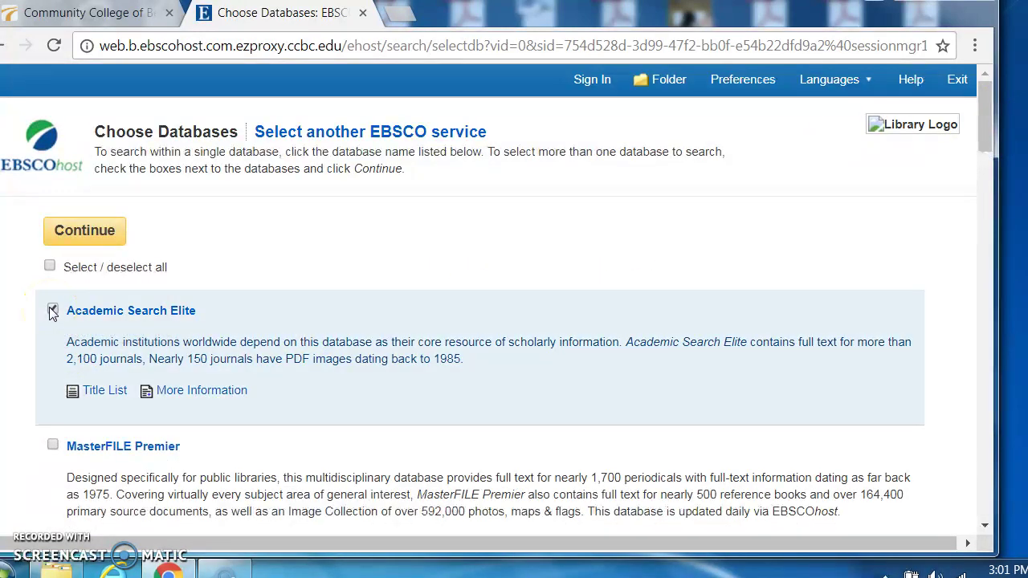
left_click(53, 446)
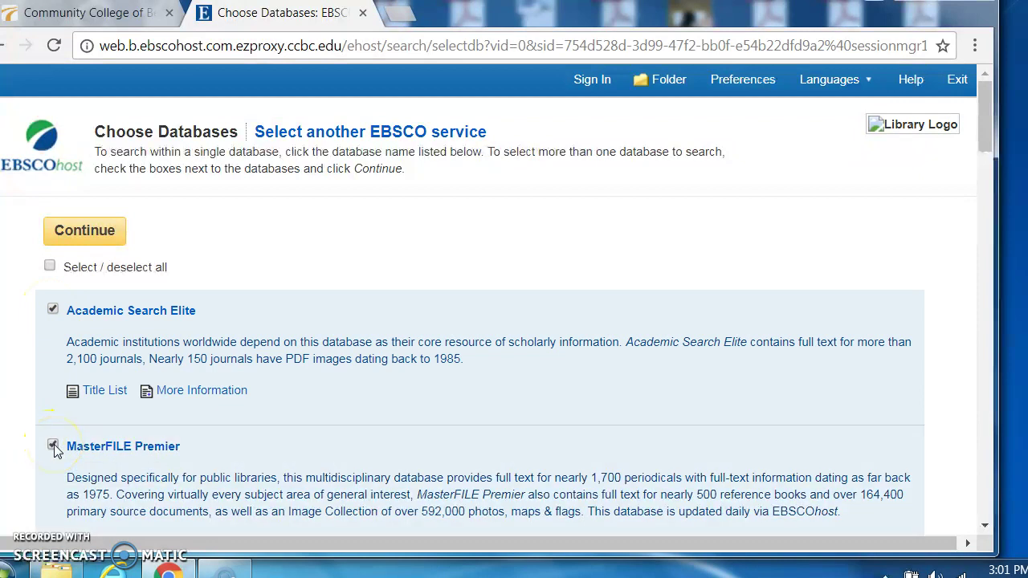
left_click(90, 231)
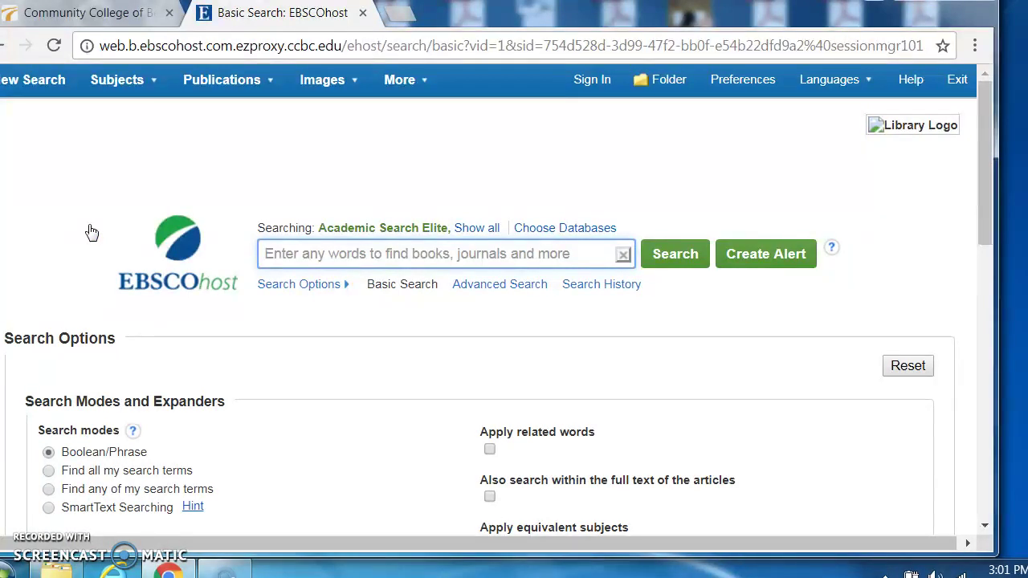
type("immigrat")
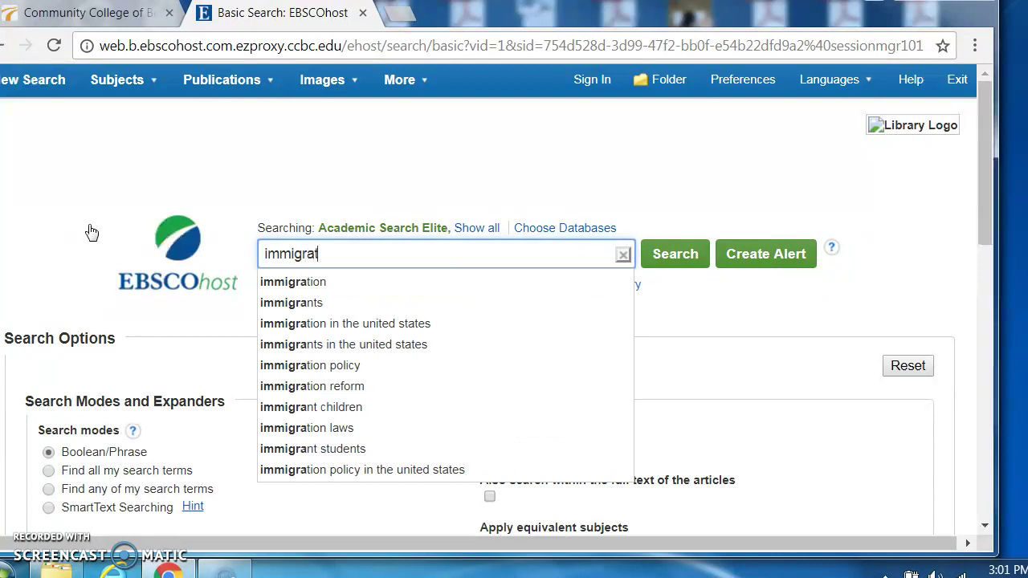
type("ion")
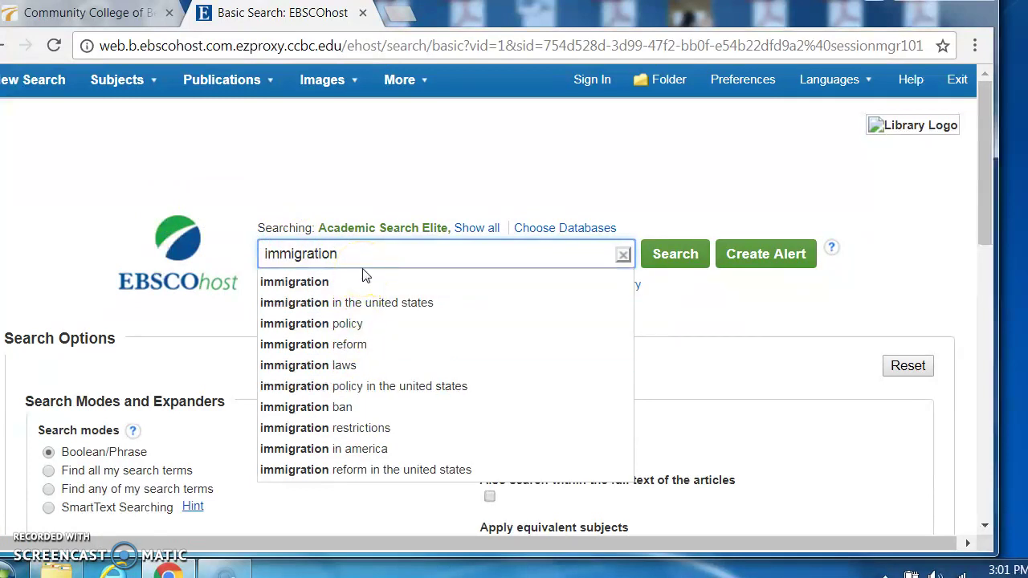
left_click(679, 256)
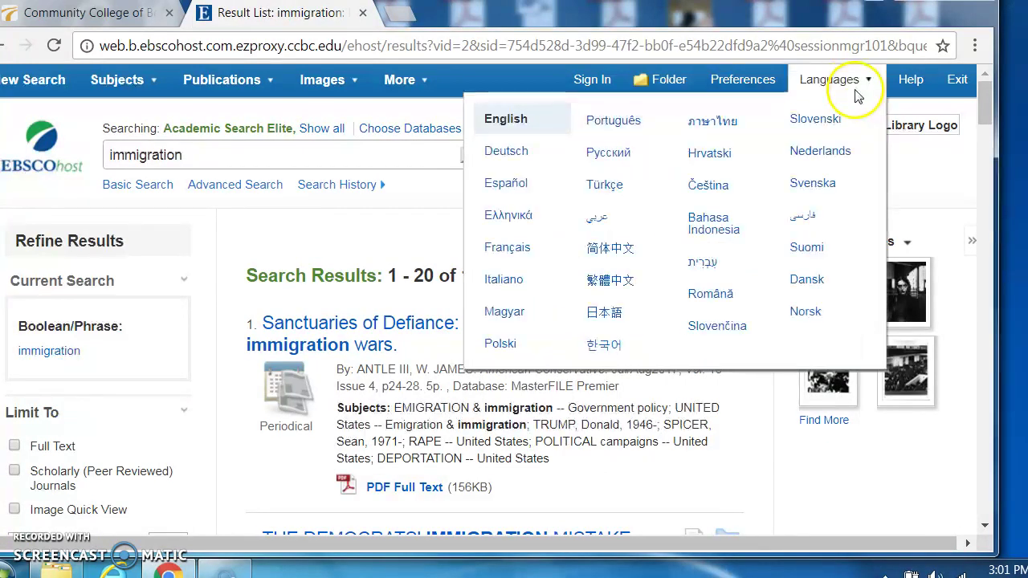
Step: Limit the immigration results to Full Text, leaving 48,368 items
left_click_drag(984, 99, 987, 119)
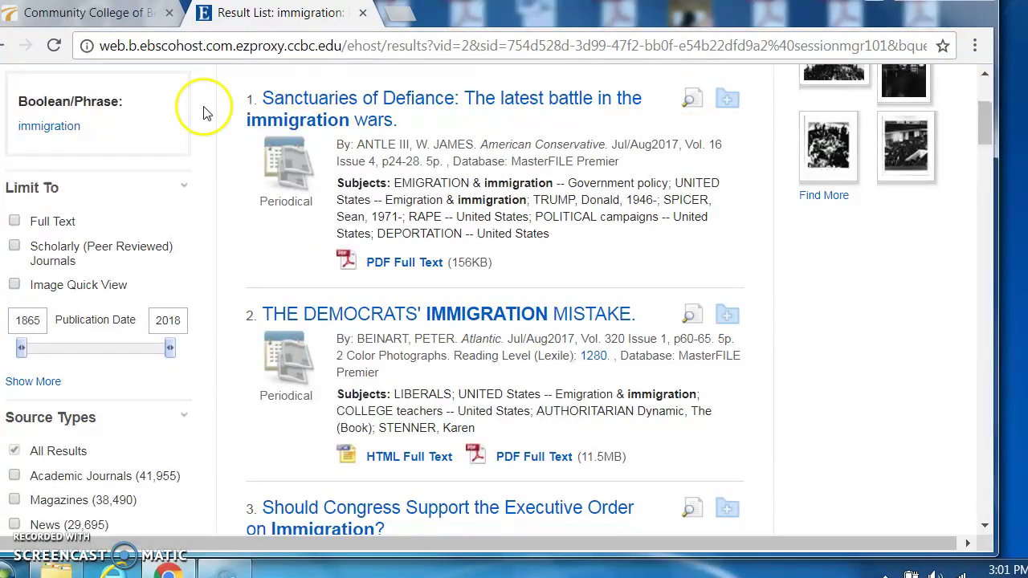
left_click(15, 222)
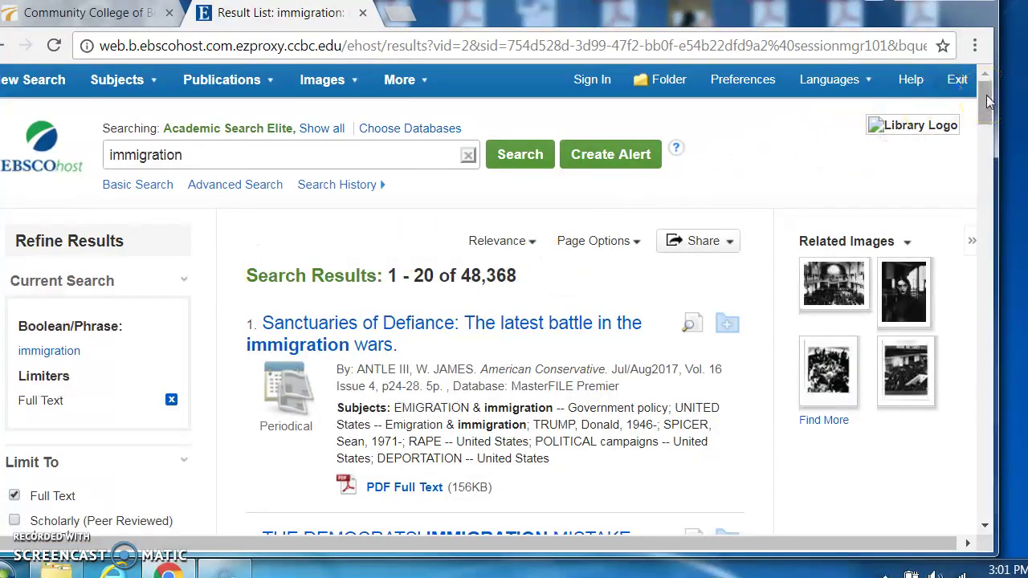
left_click_drag(988, 101, 994, 119)
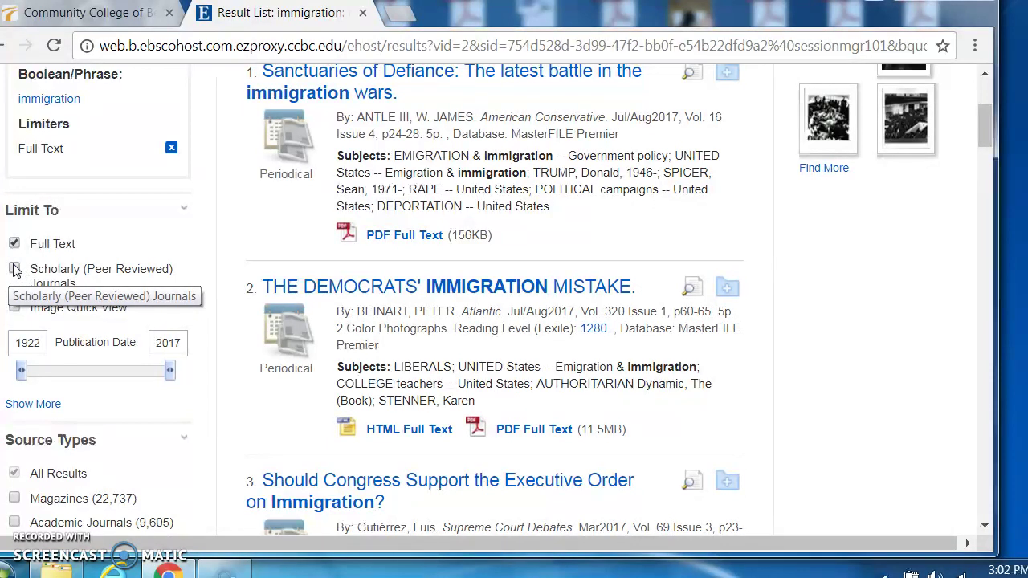
Step: Add the Scholarly (Peer Reviewed) Journals limiter, cutting the list to 11,628 articles
left_click(15, 270)
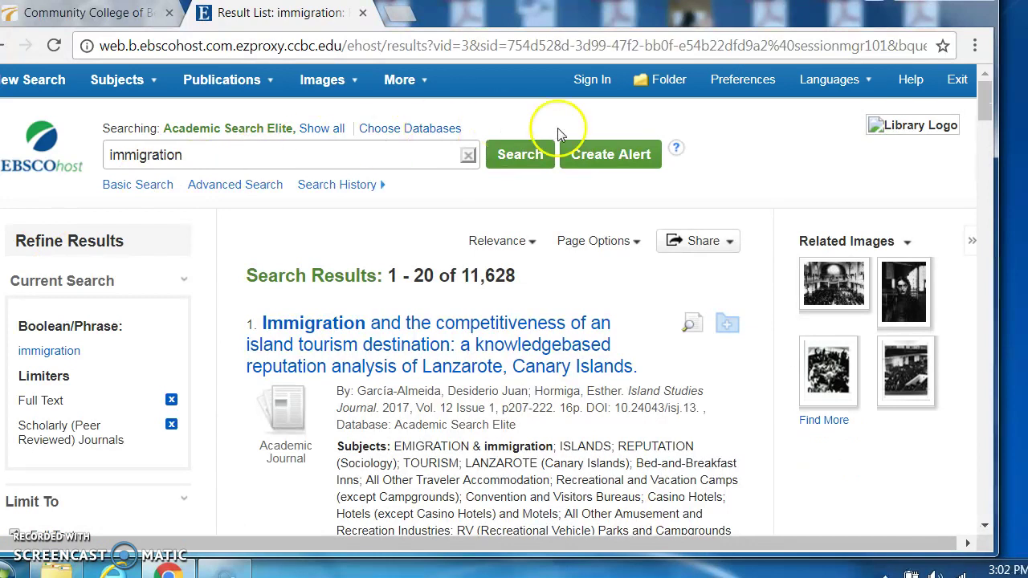
left_click_drag(985, 108, 987, 141)
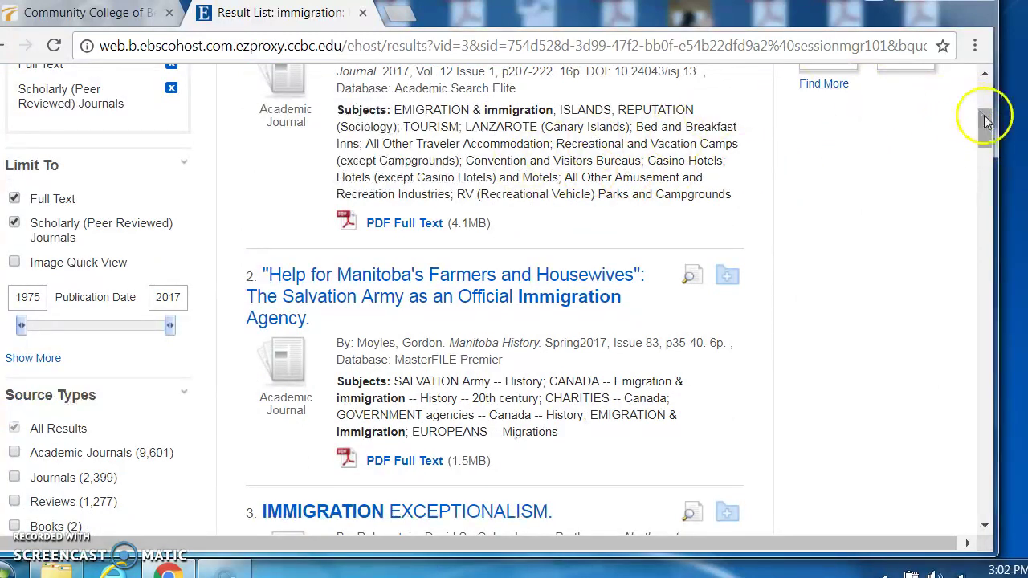
scroll(986, 117, "up", 4)
left_click_drag(990, 112, 995, 135)
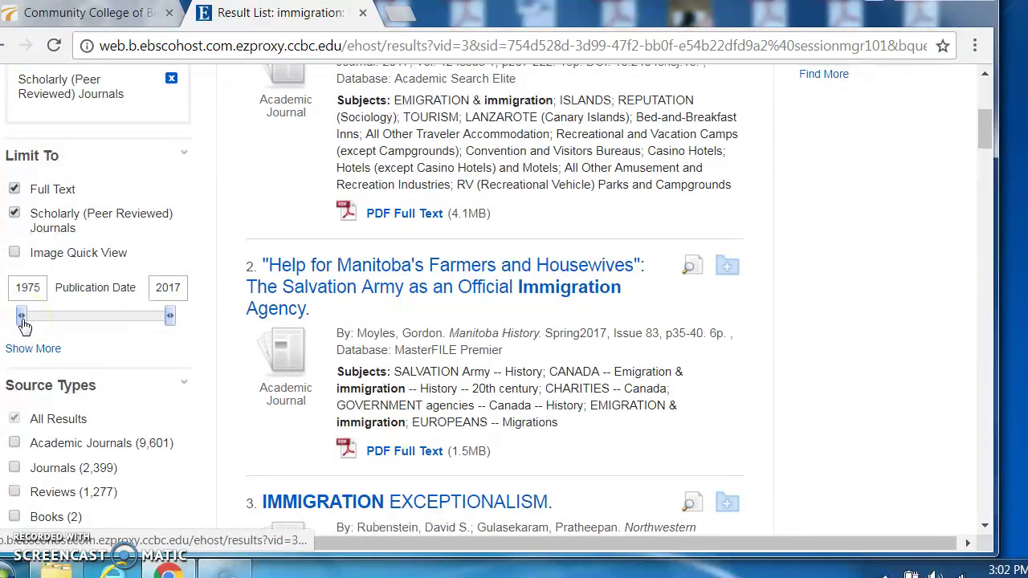
Step: Set the Publication Date range to 2011–2017, leaving 3,893 results
left_click_drag(24, 325, 151, 314)
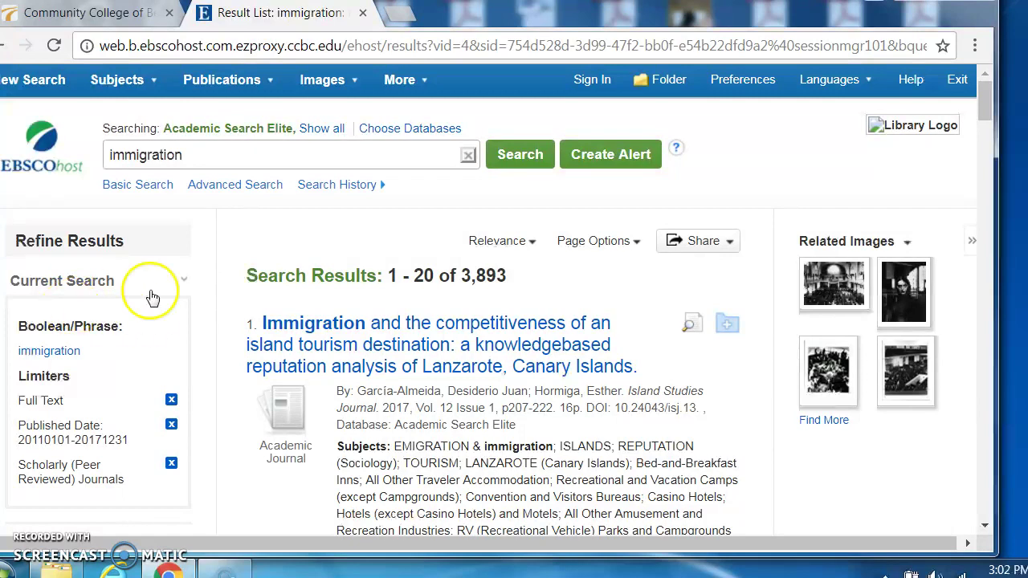
left_click_drag(986, 104, 982, 149)
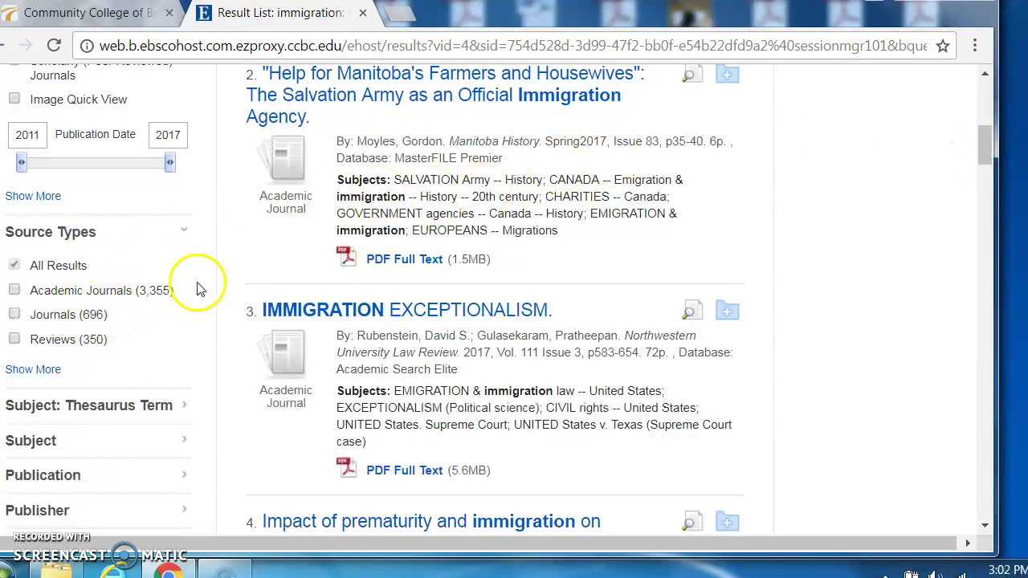
left_click_drag(988, 140, 987, 90)
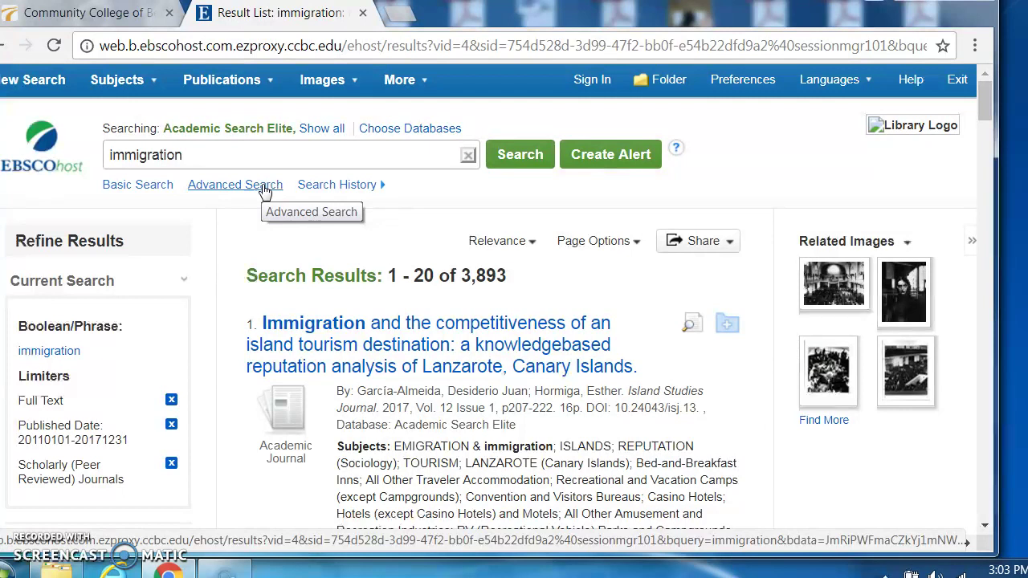
Step: Switch to Advanced Search and enter 'detention' as the second search term
left_click(265, 187)
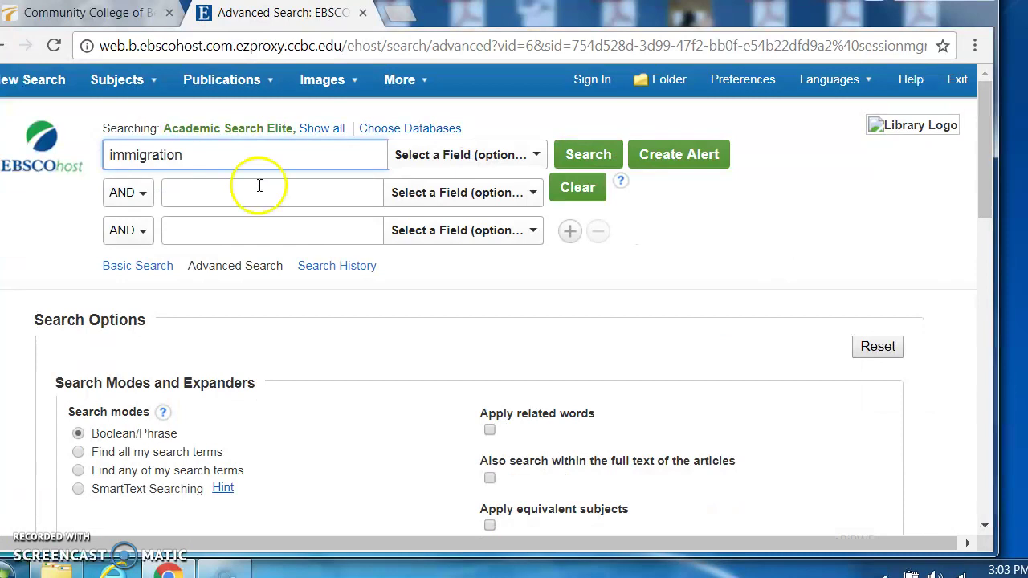
left_click(215, 189)
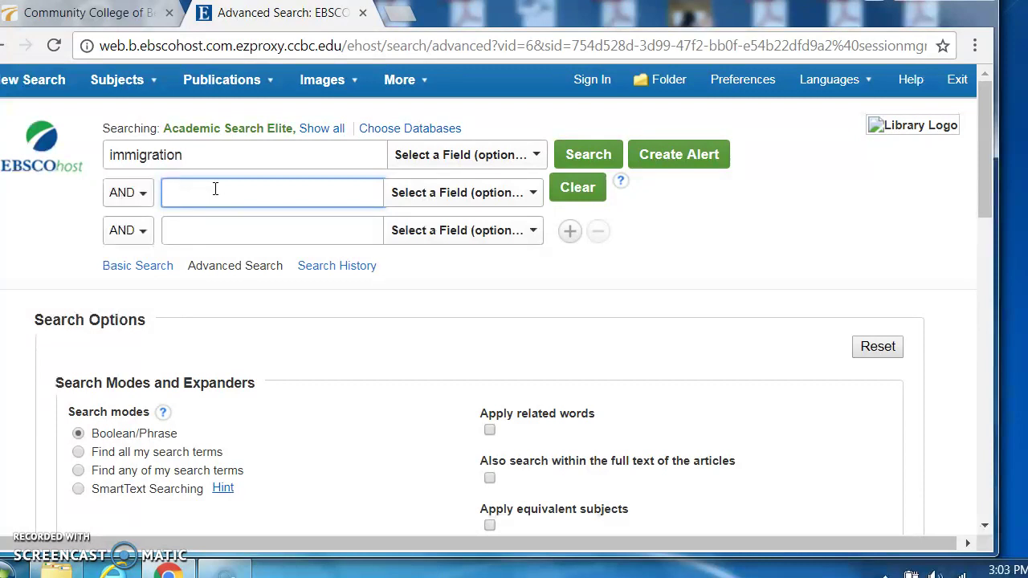
left_click(218, 182)
type("dete")
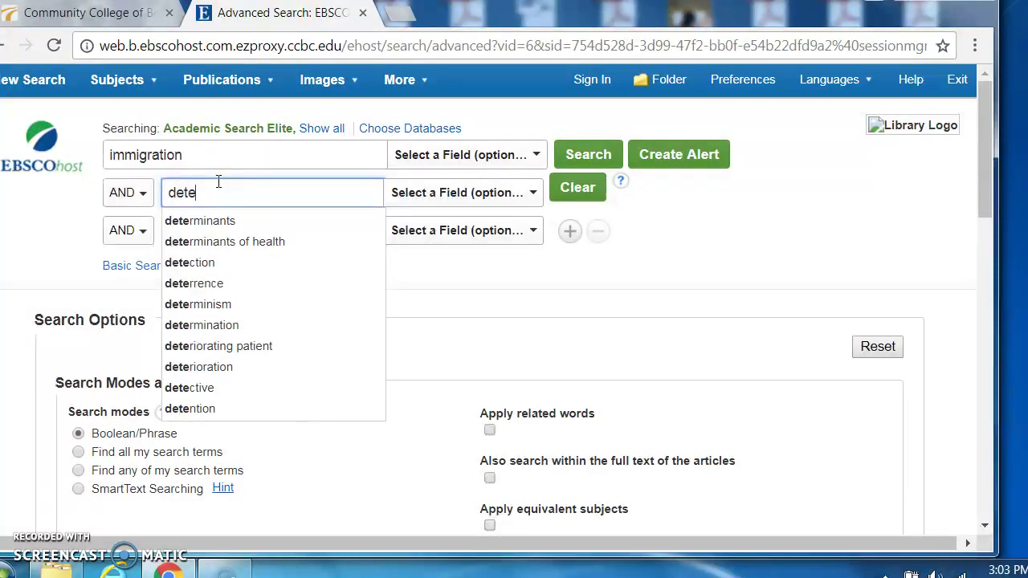
type("ntion")
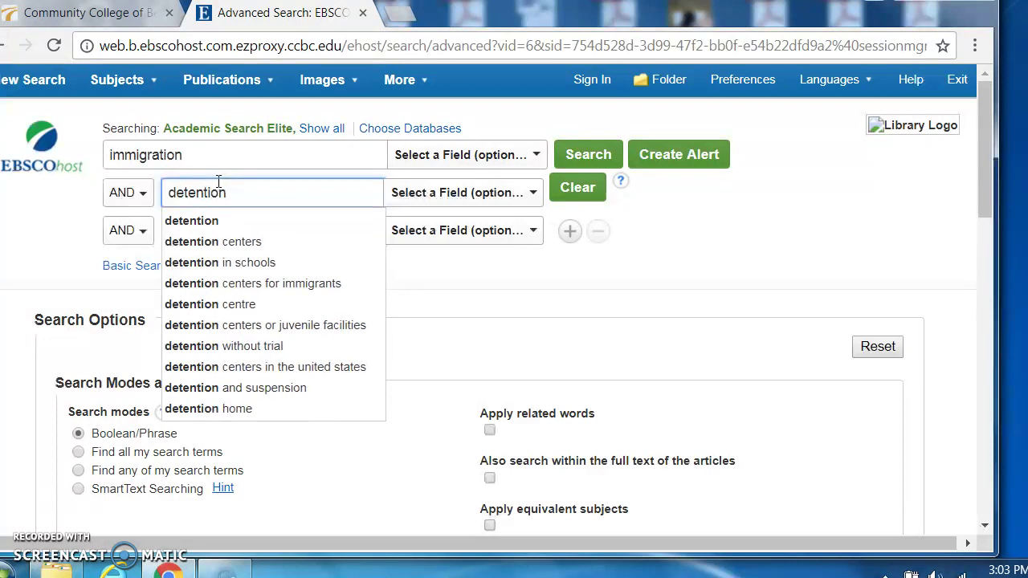
left_click(443, 279)
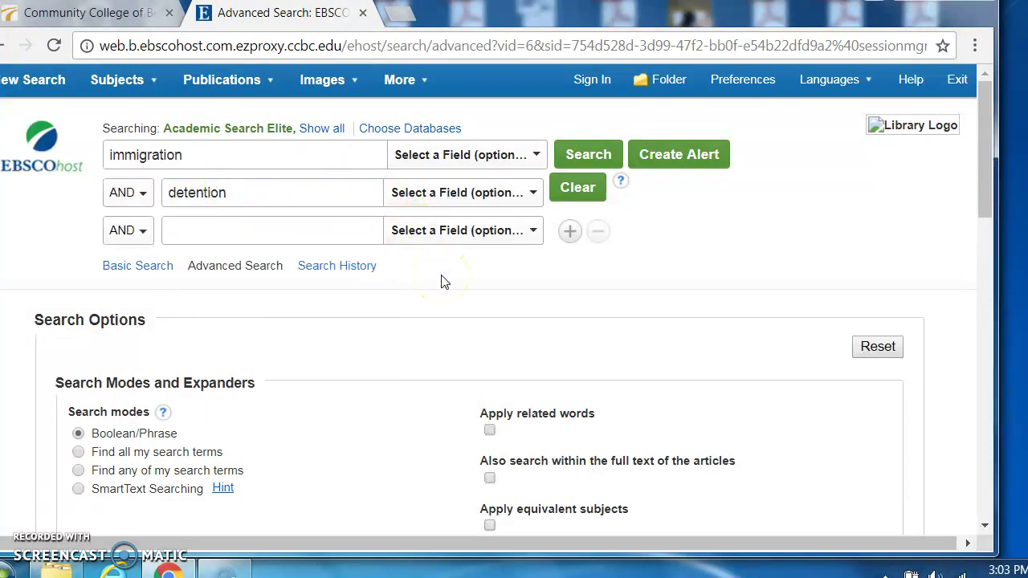
Step: Enter the exact phrase "human rights" in the third search row
left_click(193, 238)
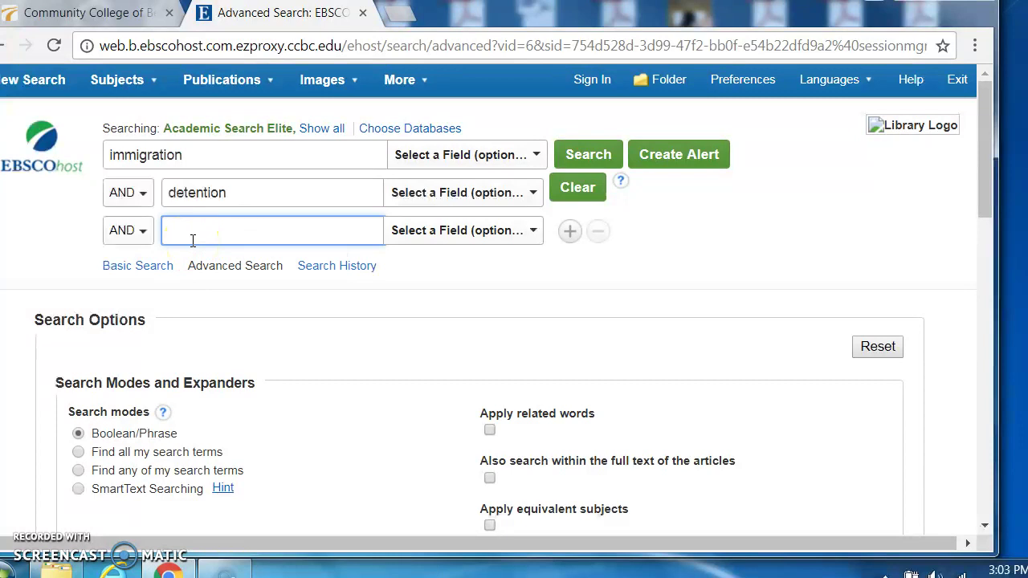
type("\"human ")
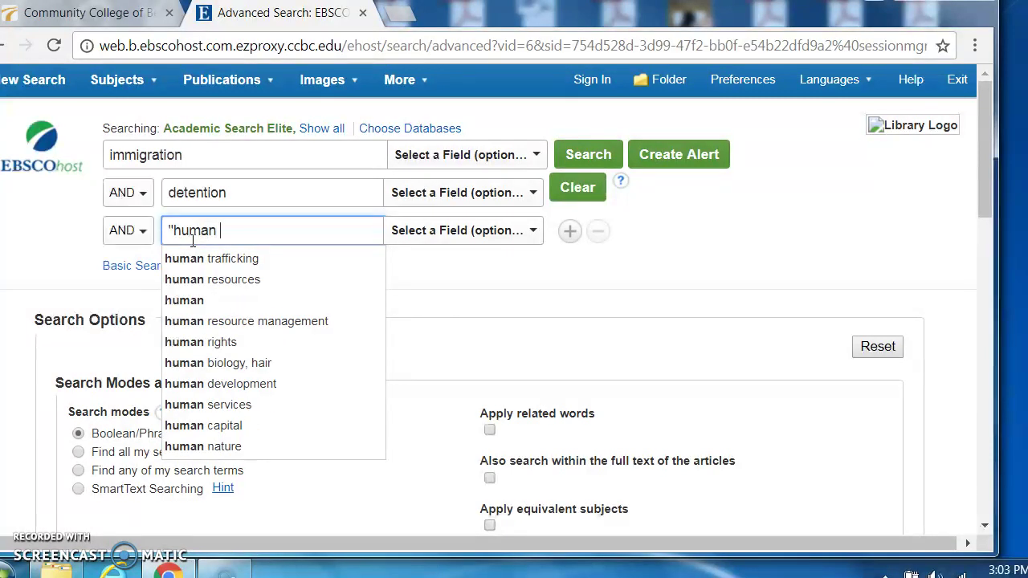
type("rights")
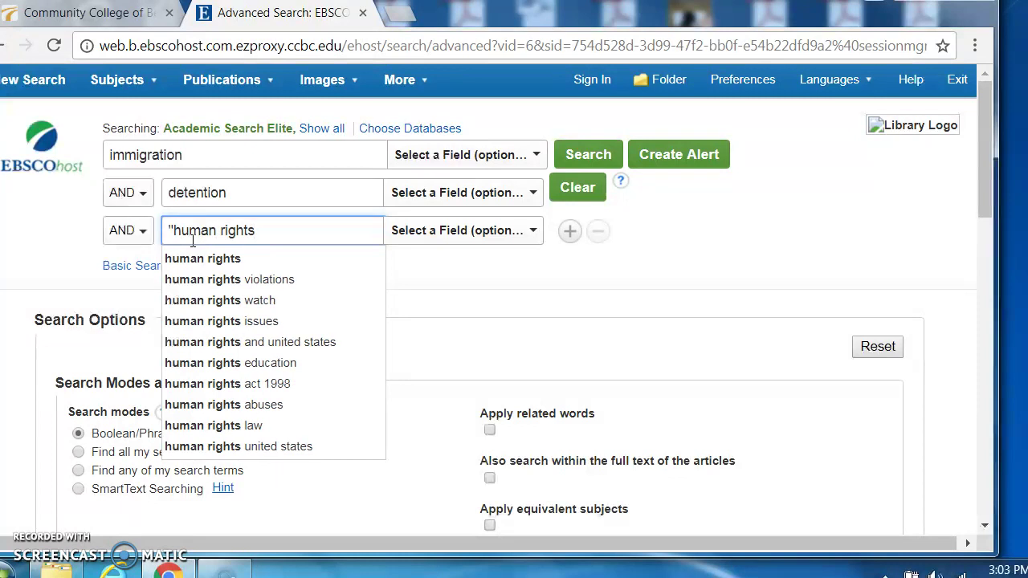
type("\"")
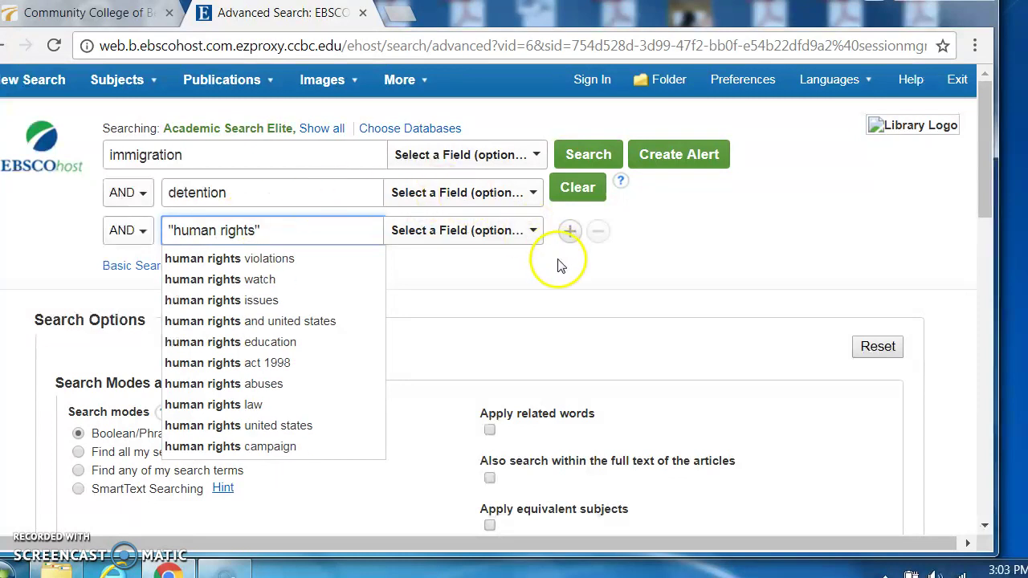
left_click(560, 265)
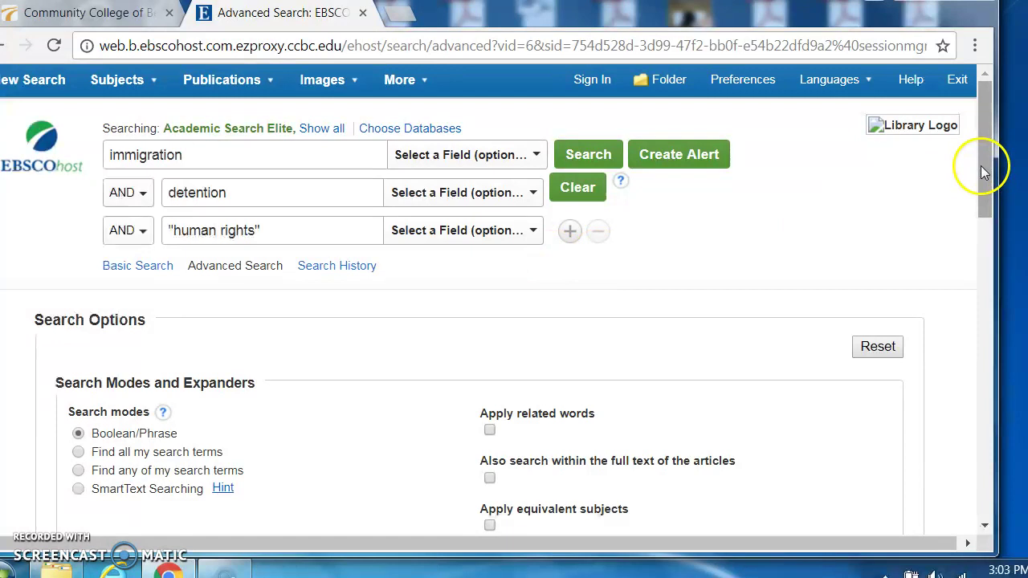
Step: Tick Full Text and set the Published Date range from 2012 to 2017
scroll(984, 181, "down", 1)
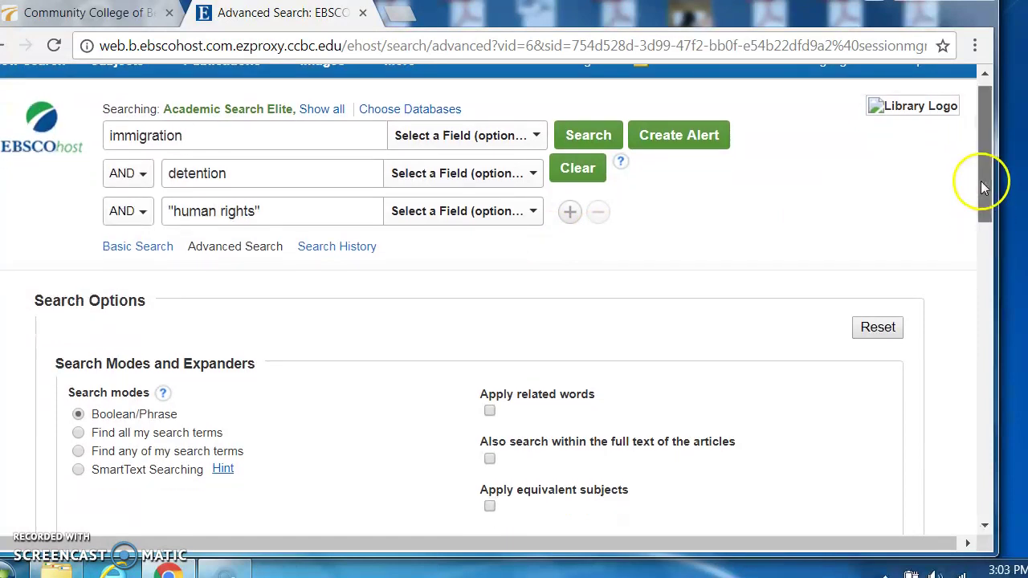
scroll(983, 186, "down", 3)
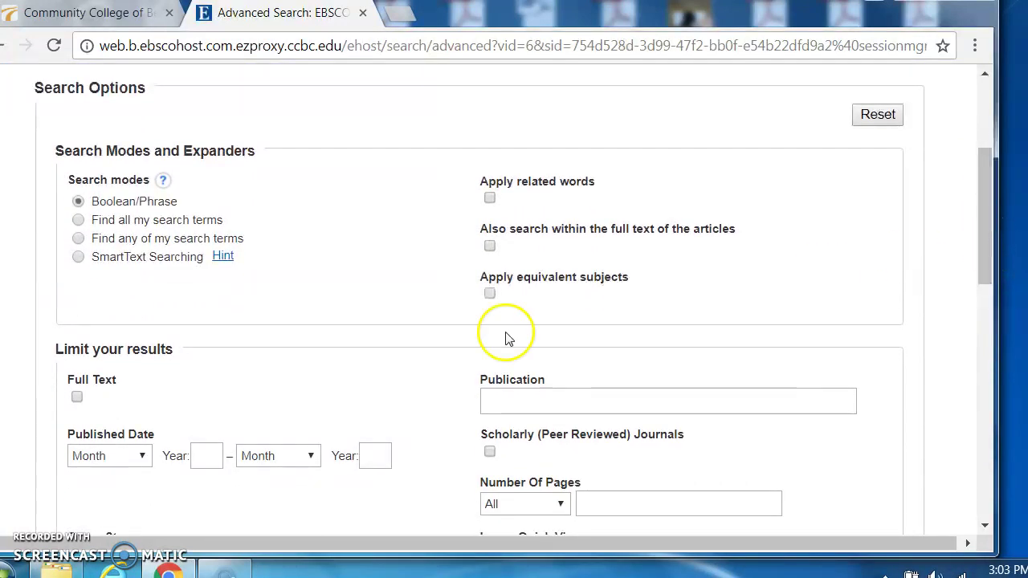
left_click(77, 398)
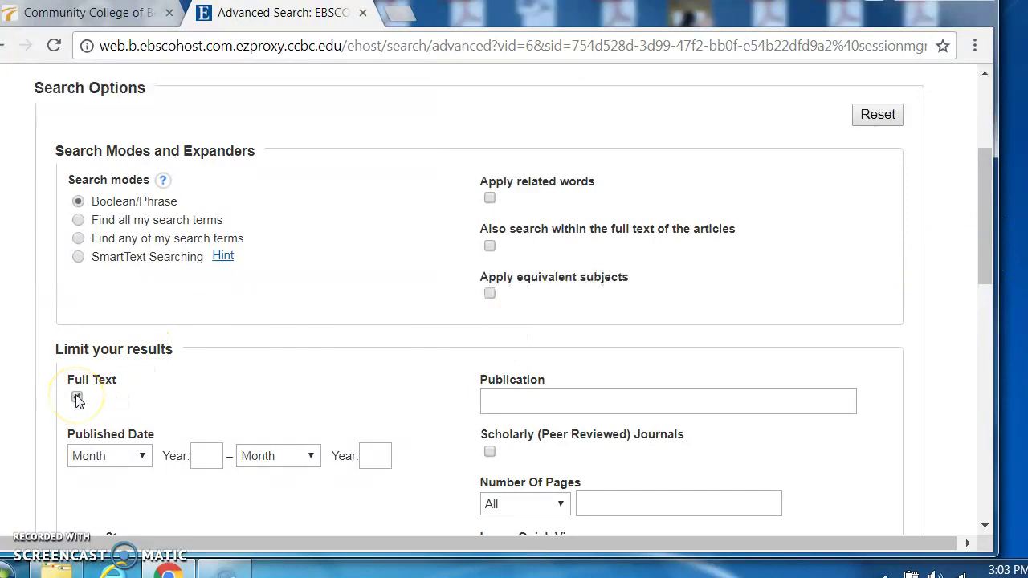
left_click(205, 454)
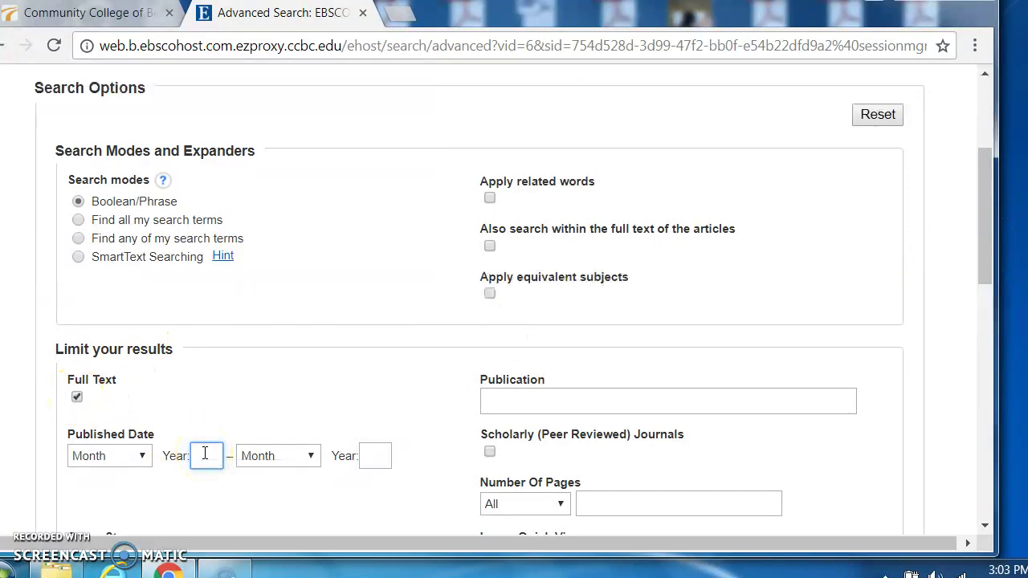
type("2012")
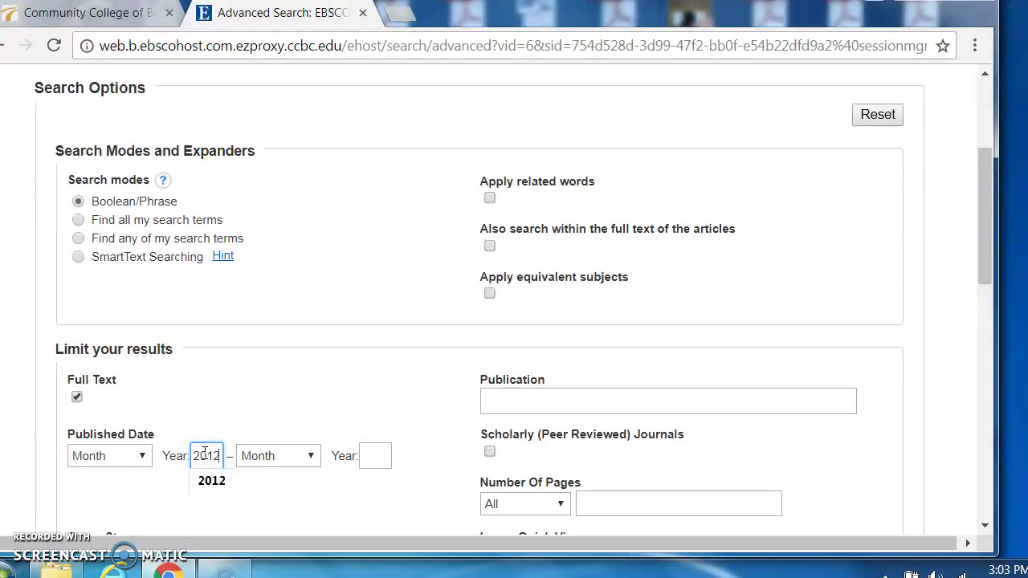
left_click(365, 454)
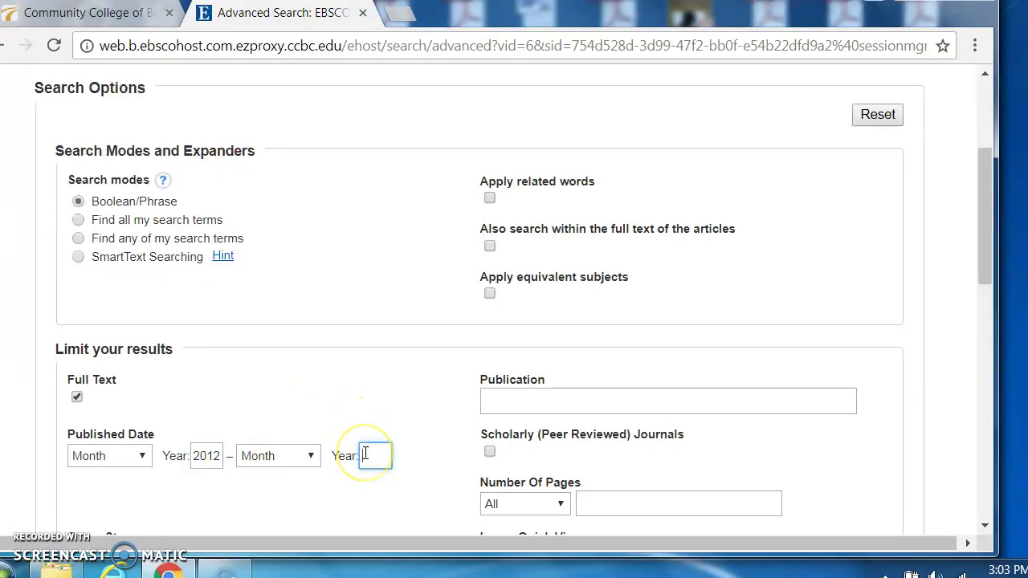
type("2017")
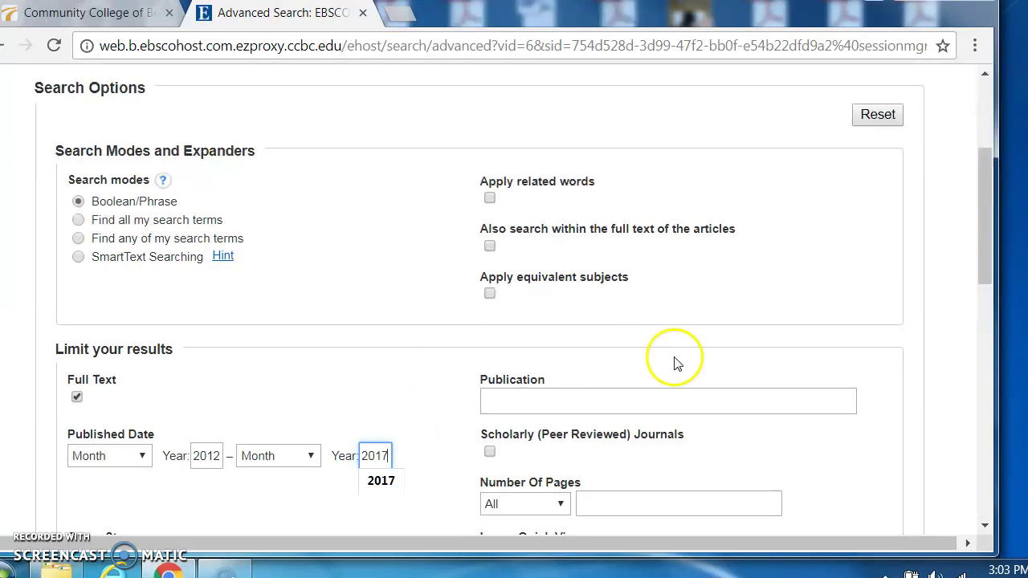
left_click_drag(997, 234, 993, 289)
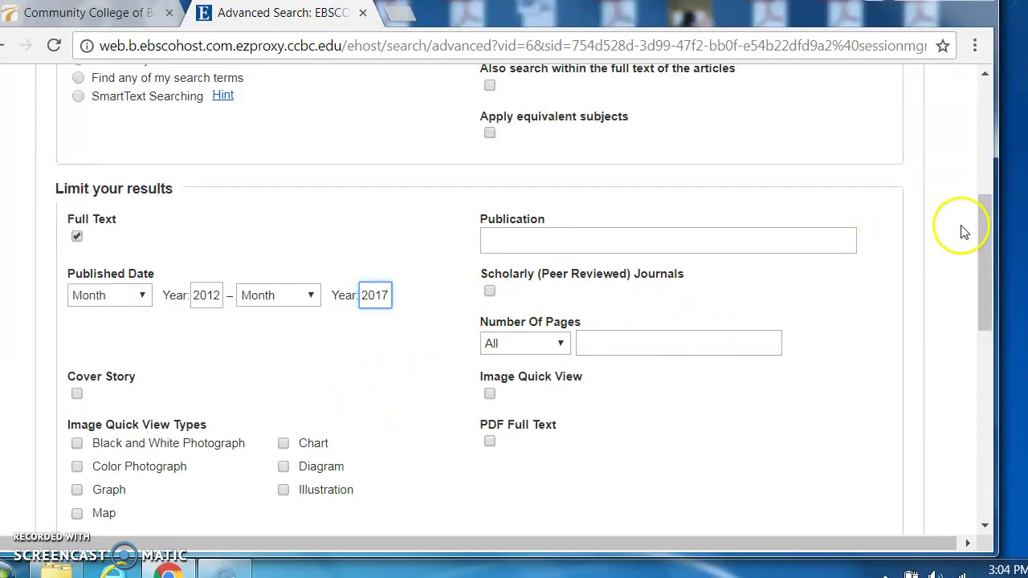
left_click_drag(987, 252, 988, 151)
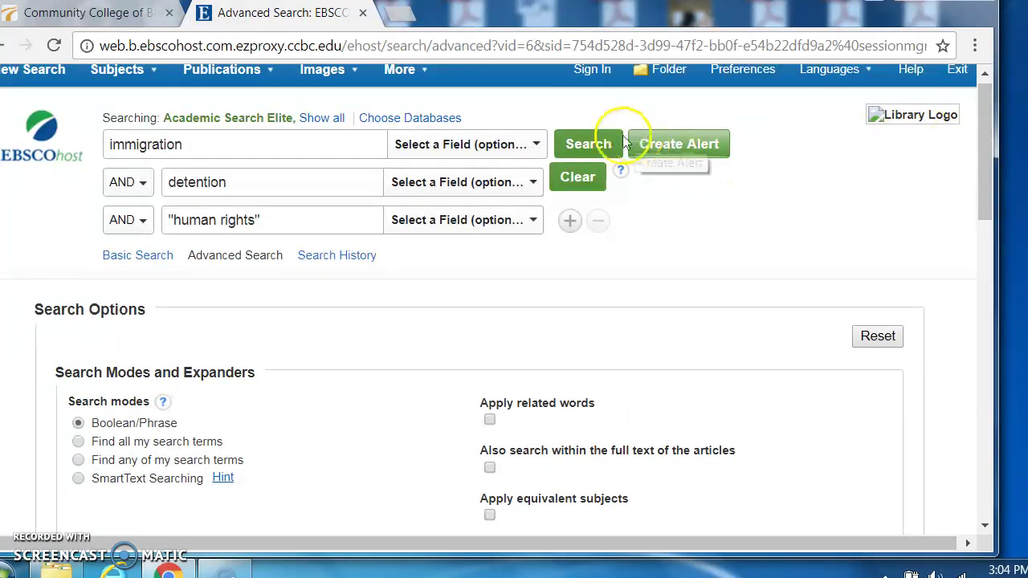
Step: Run the three-term search and scroll to the first result, 'Immigration Detention and Faith-based Organizations'
left_click(589, 144)
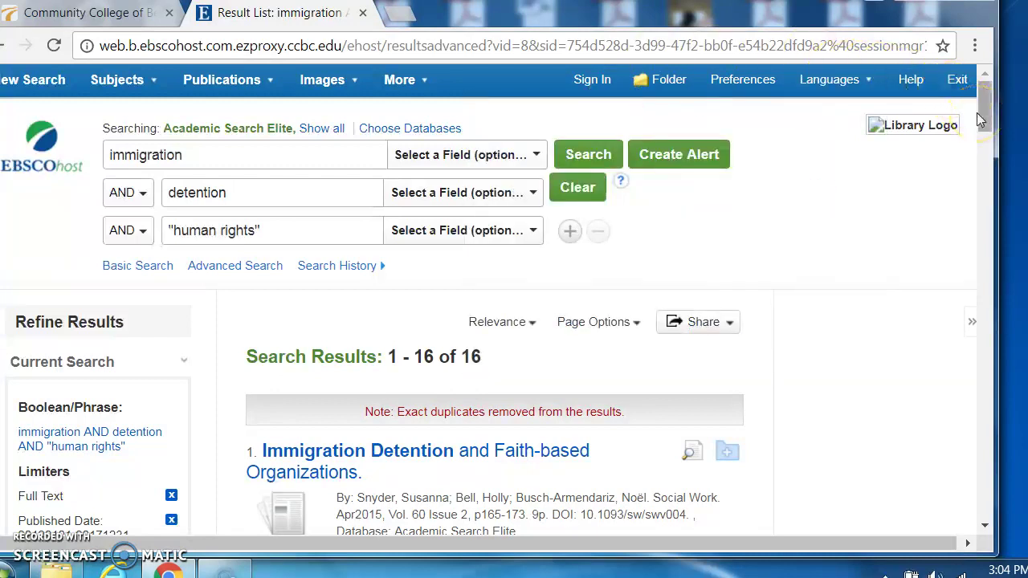
left_click_drag(987, 114, 992, 151)
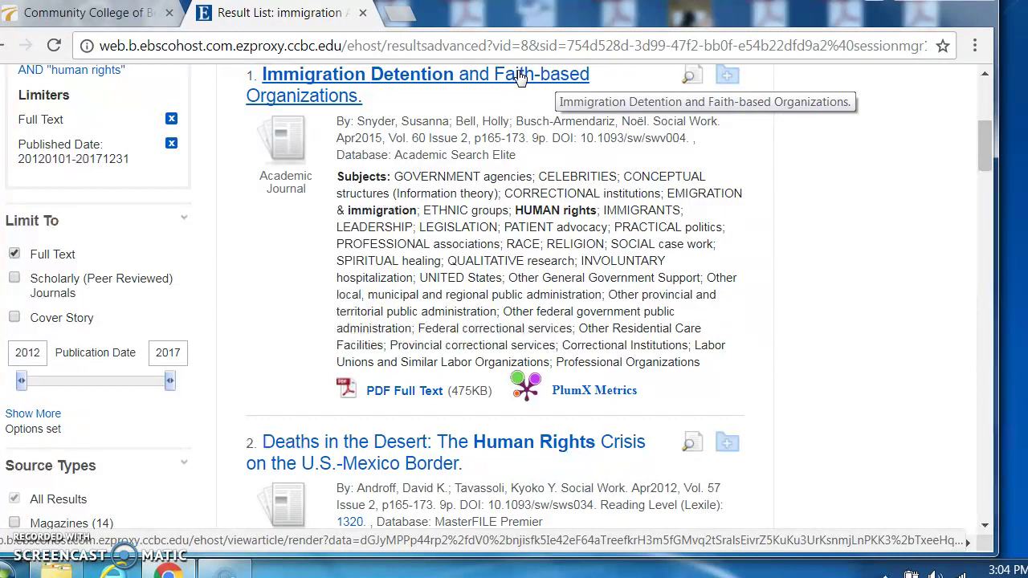
Step: Open the first result's Detailed Record and view its PDF full text (Social Work, April 2015)
left_click(520, 77)
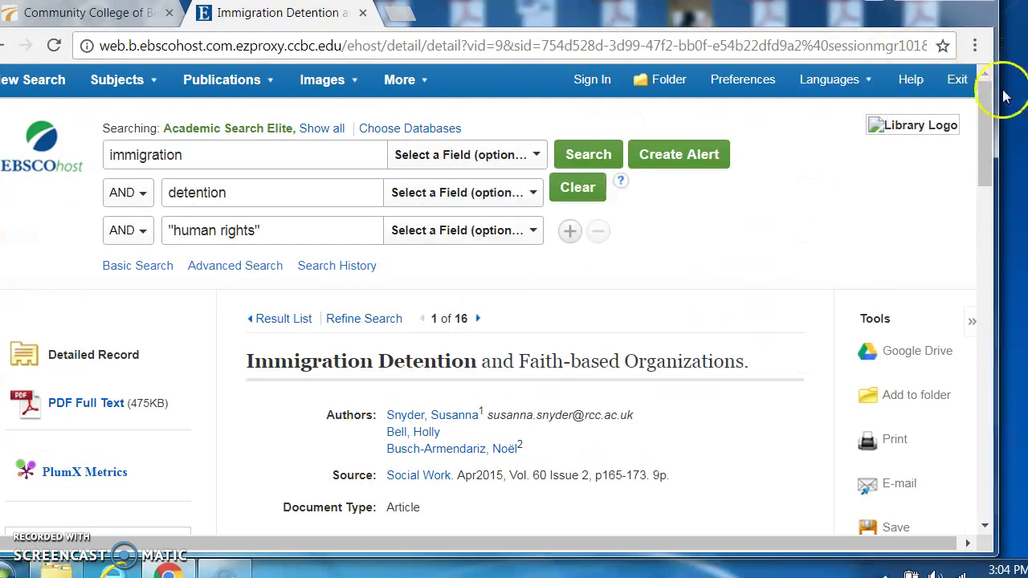
left_click_drag(990, 102, 991, 131)
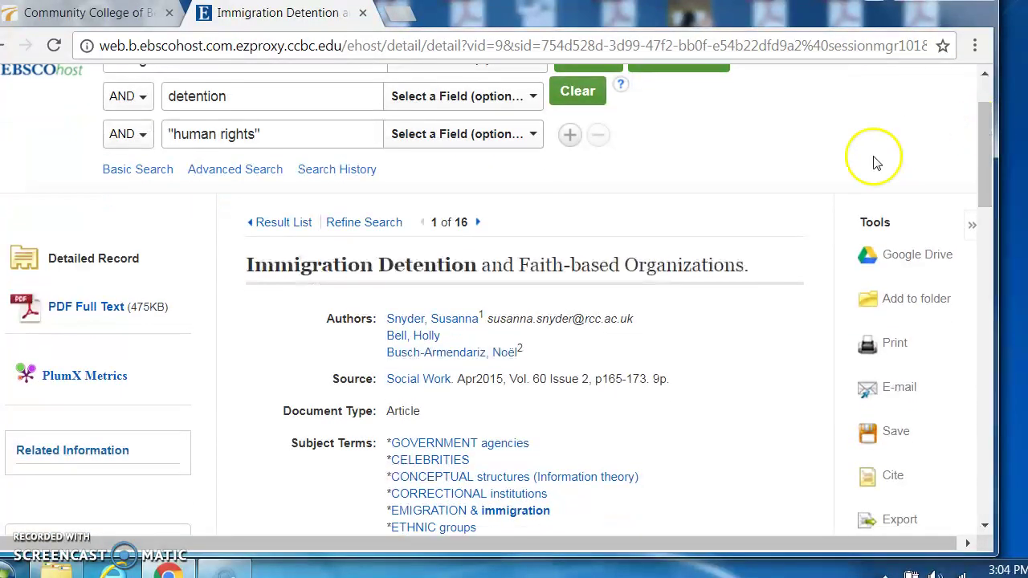
left_click(107, 308)
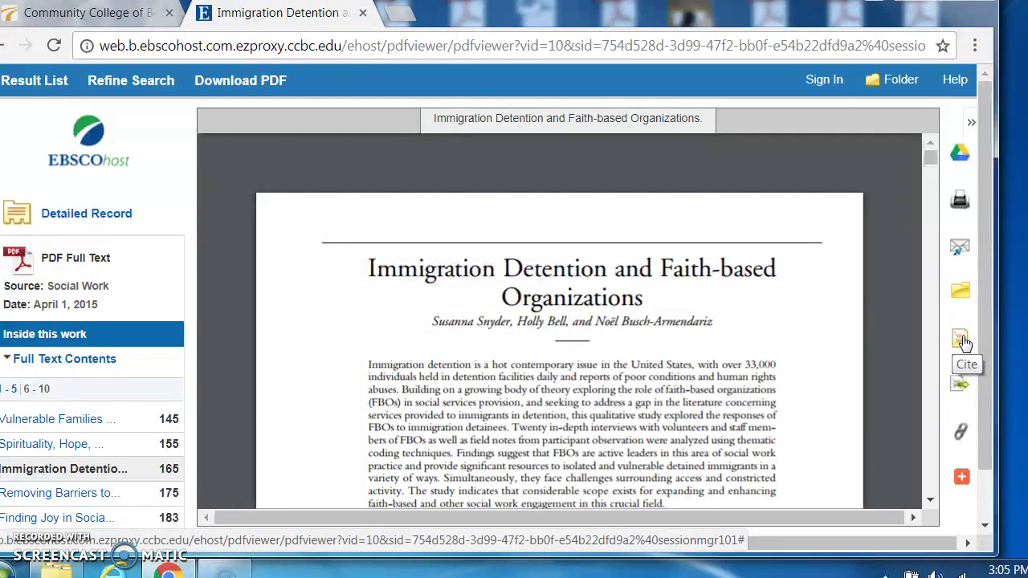
left_click(961, 385)
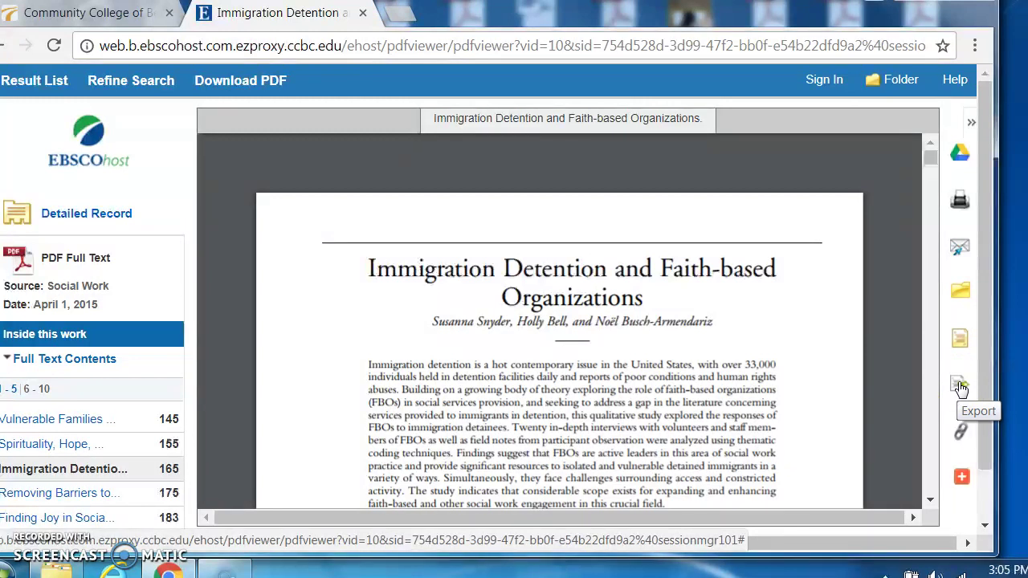
mouse_move(903, 372)
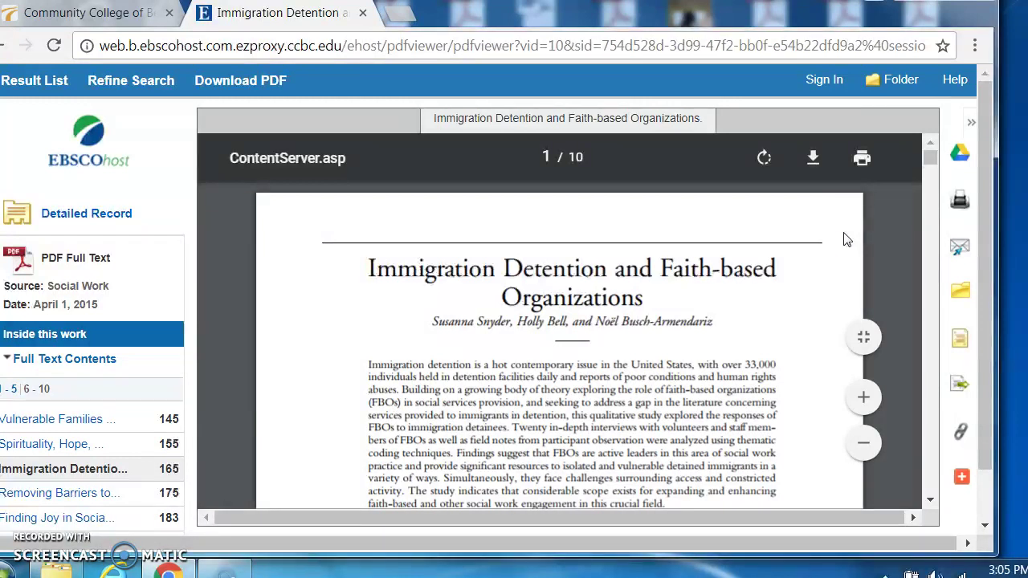
left_click(739, 210)
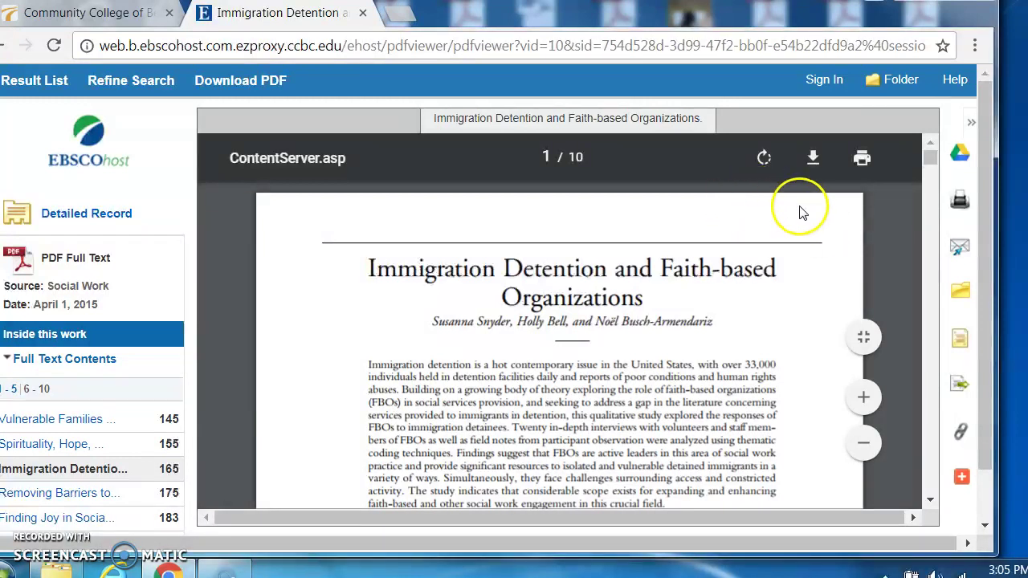